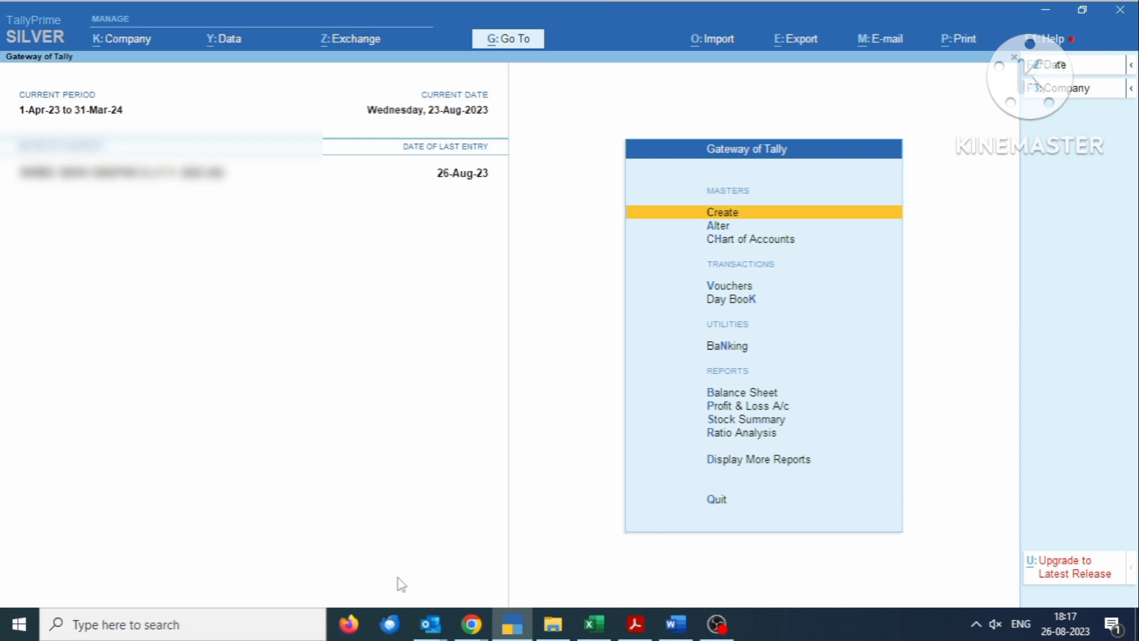
# - Start Purchase voucher No. 52 and switch it to Accounting Invoice mode
pyautogui.press('v')
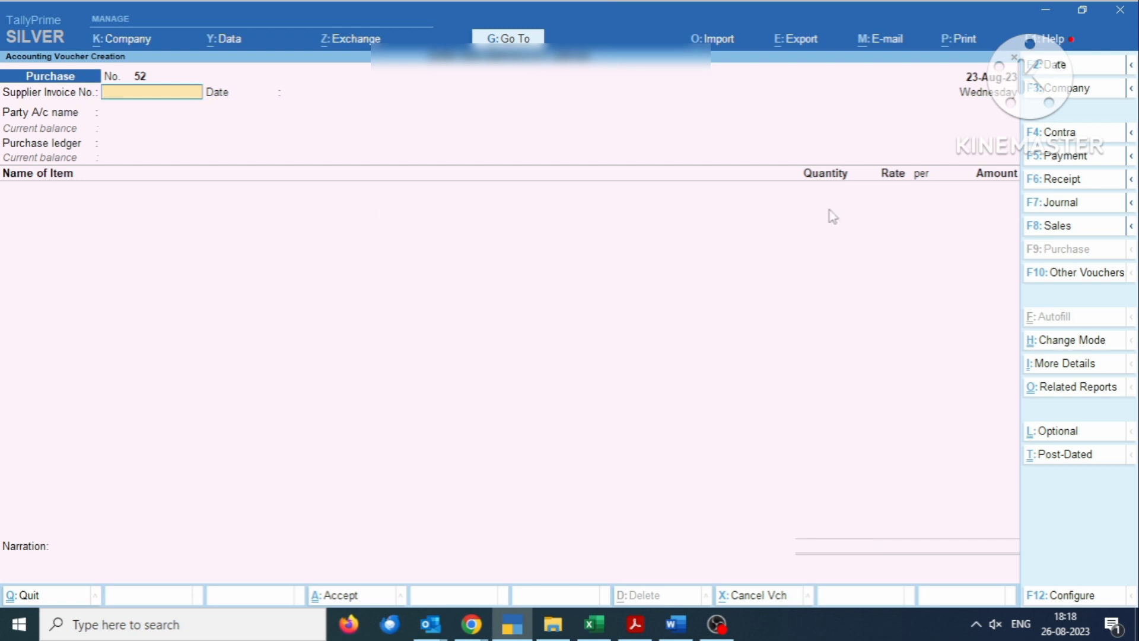
pyautogui.click(1089, 279)
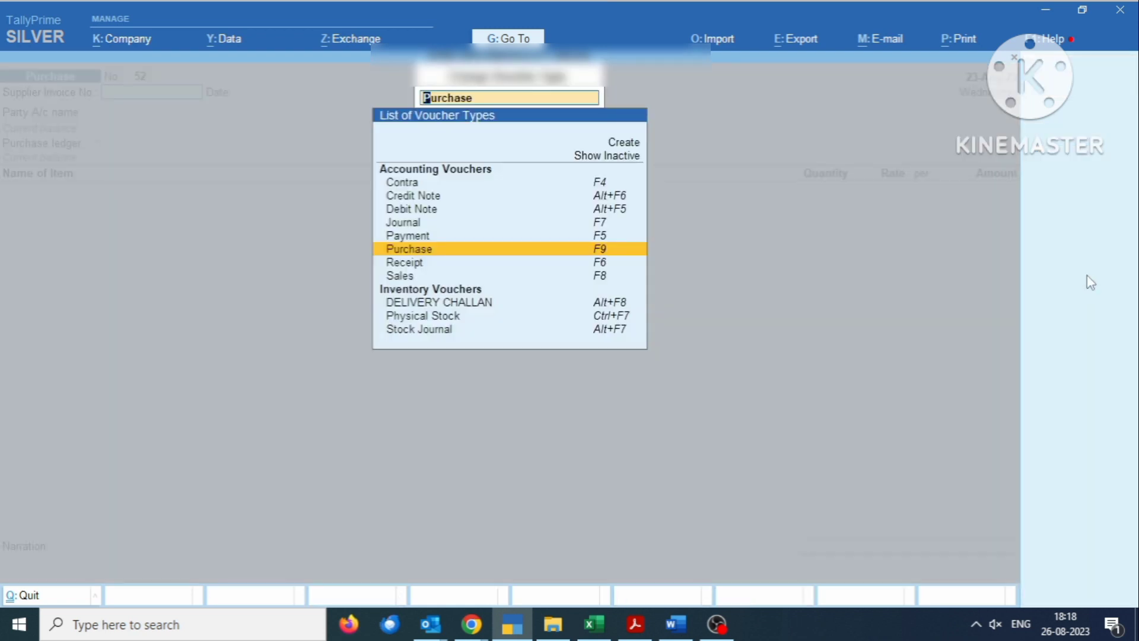
pyautogui.press('Escape')
pyautogui.press('Escape')
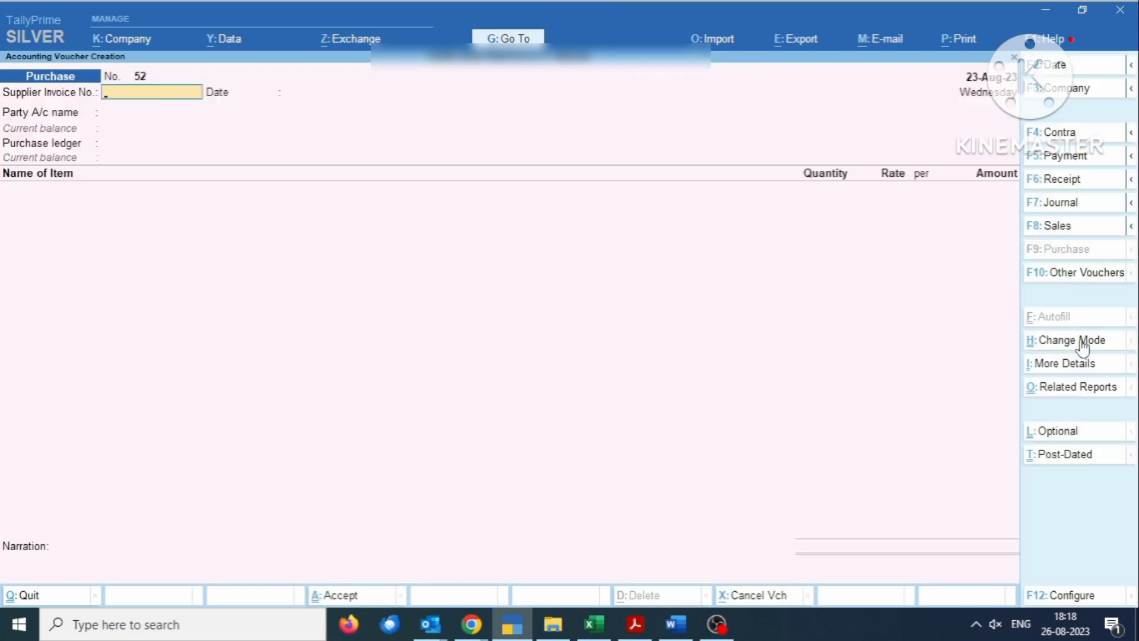
pyautogui.click(1077, 339)
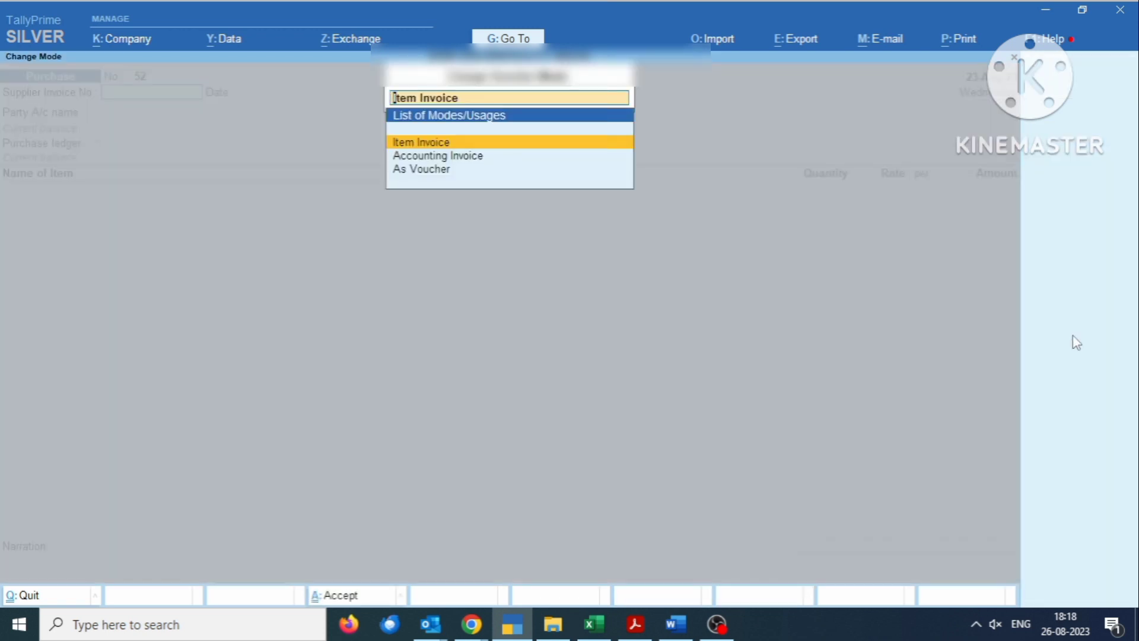
pyautogui.press('Down')
pyautogui.press('Return')
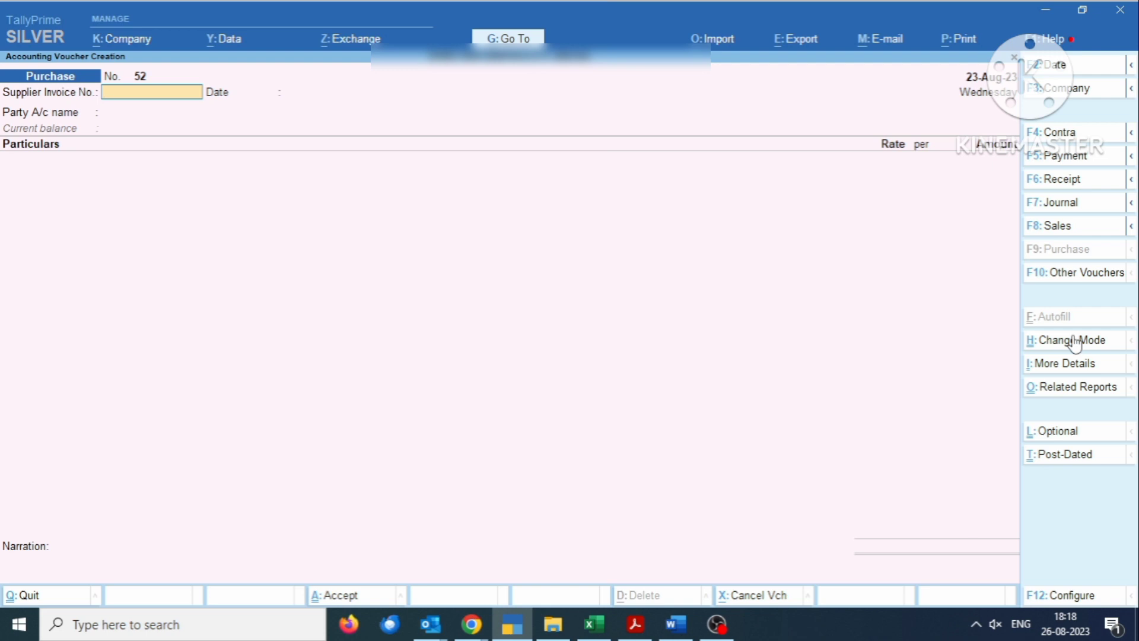
# - Enter supplier invoice number 22 and date the voucher and invoice 25.8.23
pyautogui.write('22')
pyautogui.press('Return')
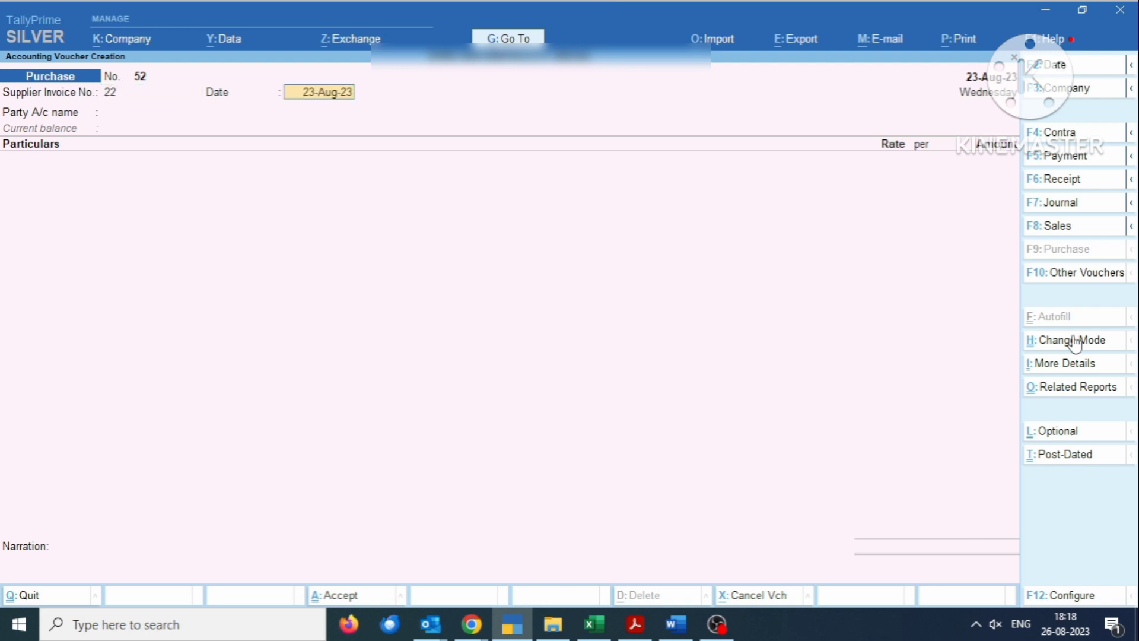
pyautogui.press('F2')
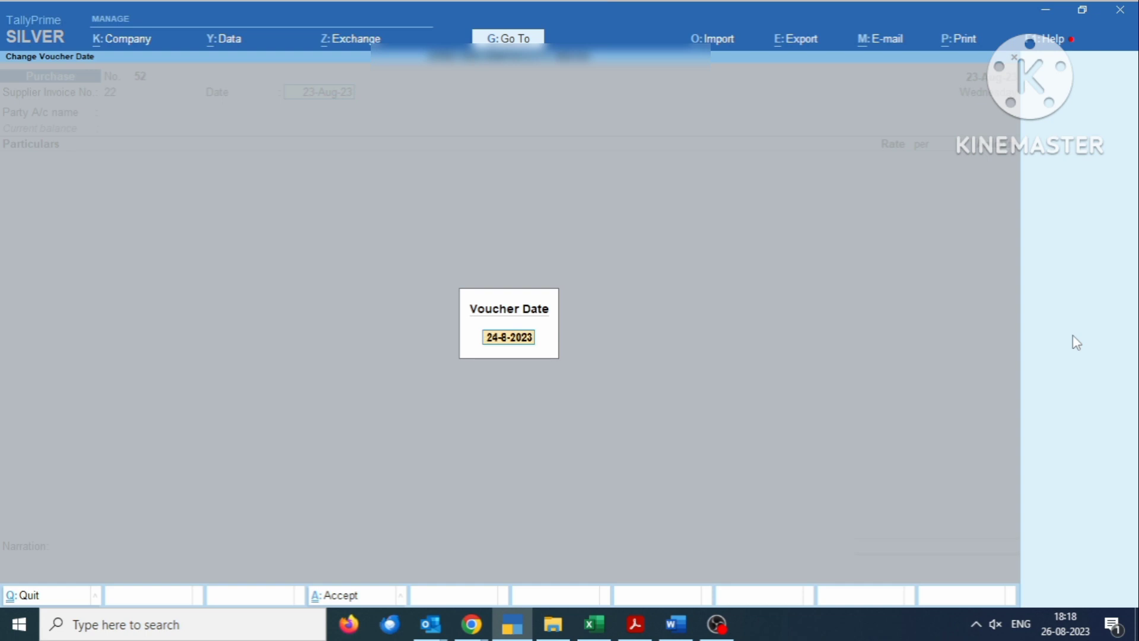
pyautogui.write('25.8.23')
pyautogui.press('Return')
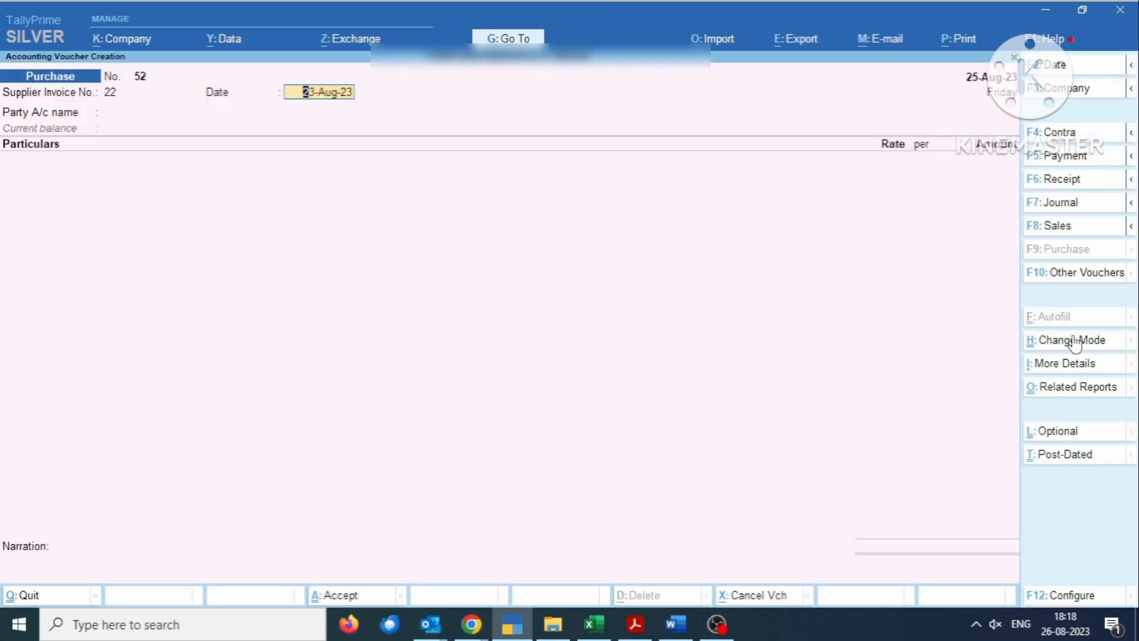
pyautogui.press('BackSpace')
pyautogui.write('25.8.23')
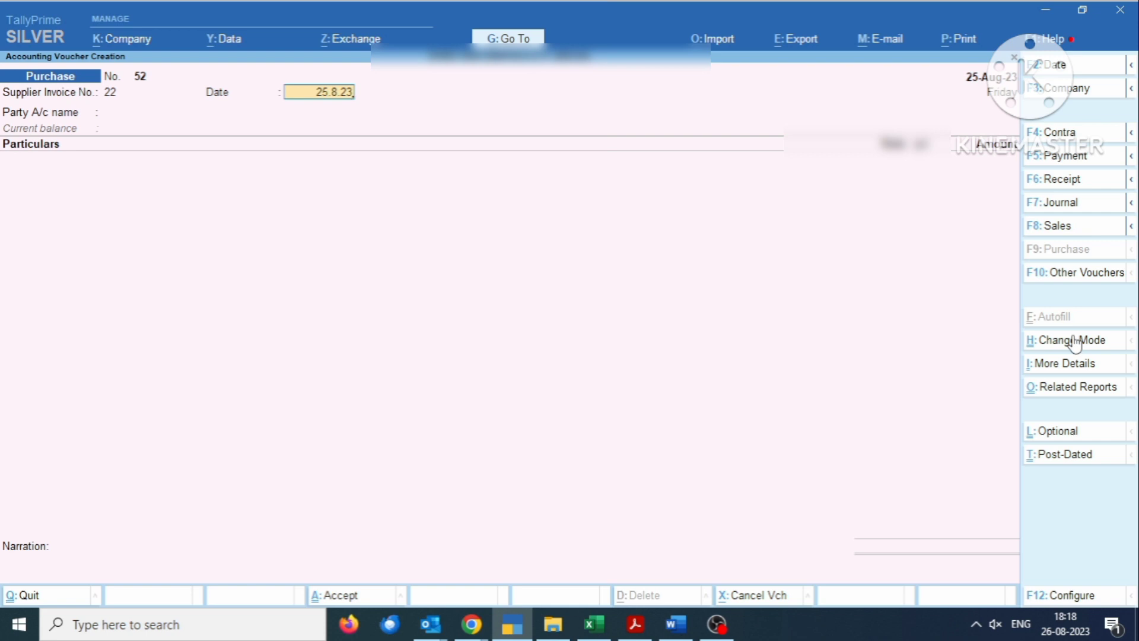
pyautogui.press('Return')
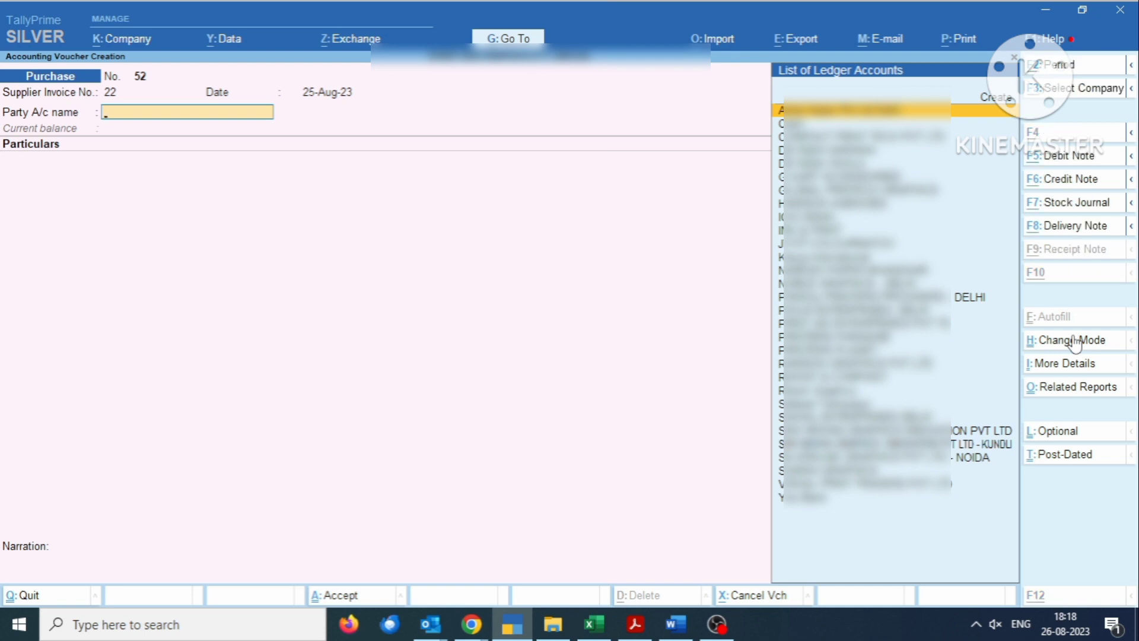
# - Create party ledger 'Asia Motor Works' under Sundry Creditors with address Rama Road, Delhi
pyautogui.hotkey('alt', 'c')
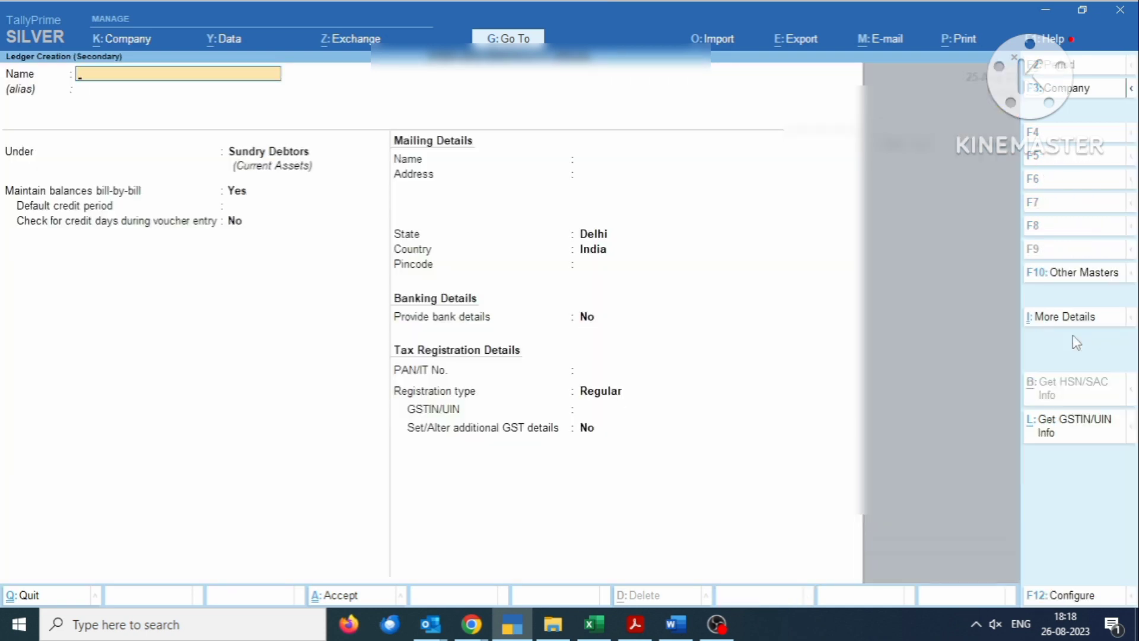
pyautogui.write('Asia Motor Works')
pyautogui.press('Return')
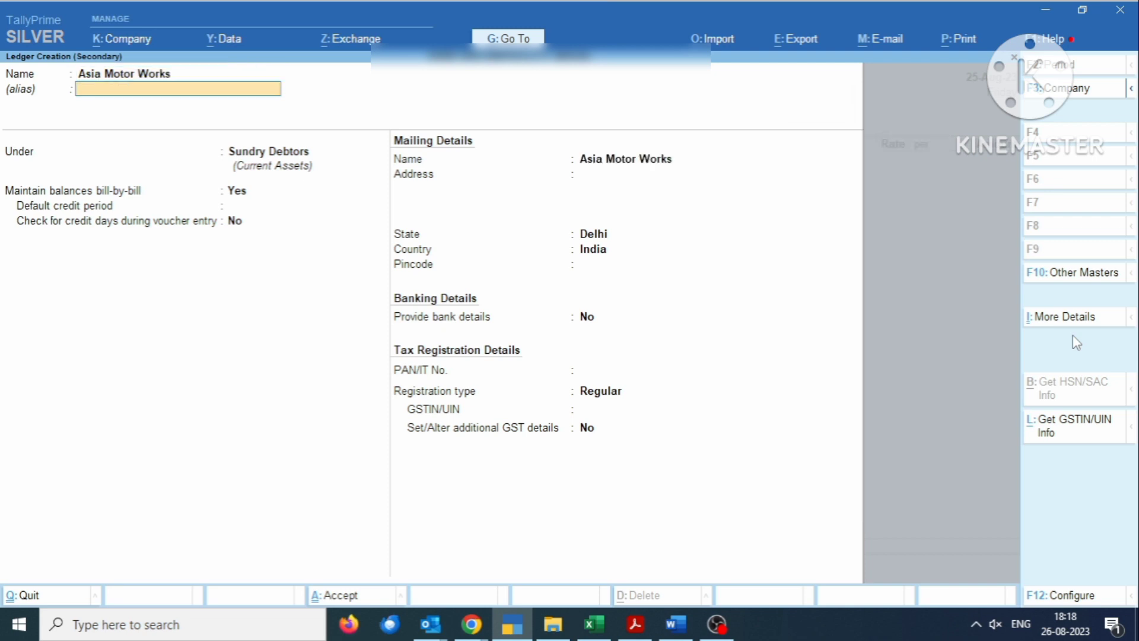
pyautogui.press('Return')
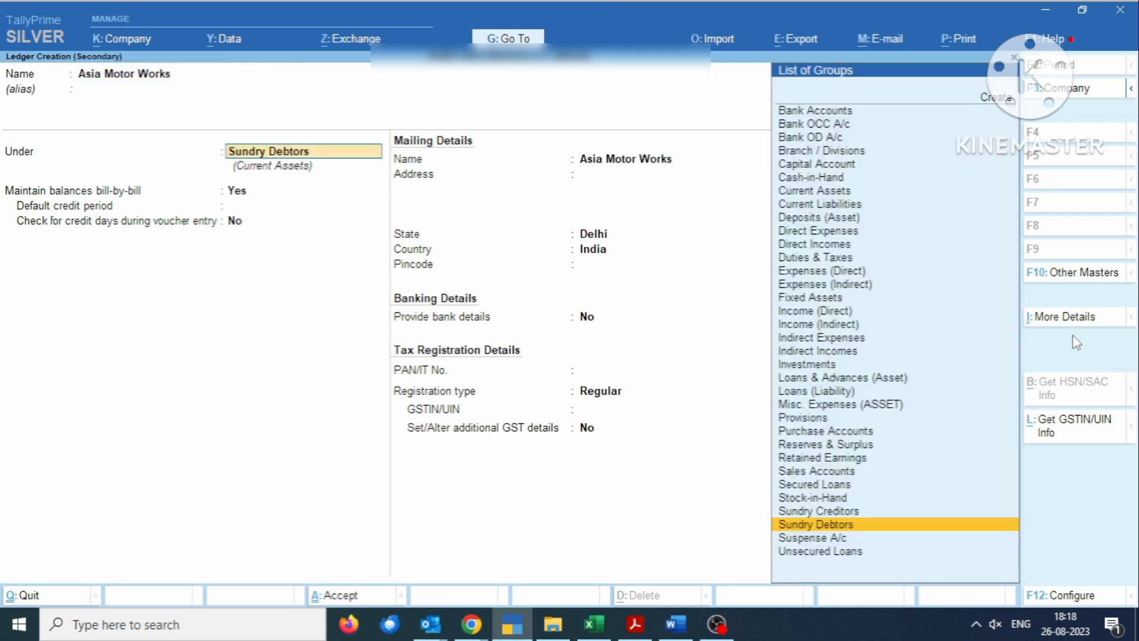
pyautogui.write('Sun')
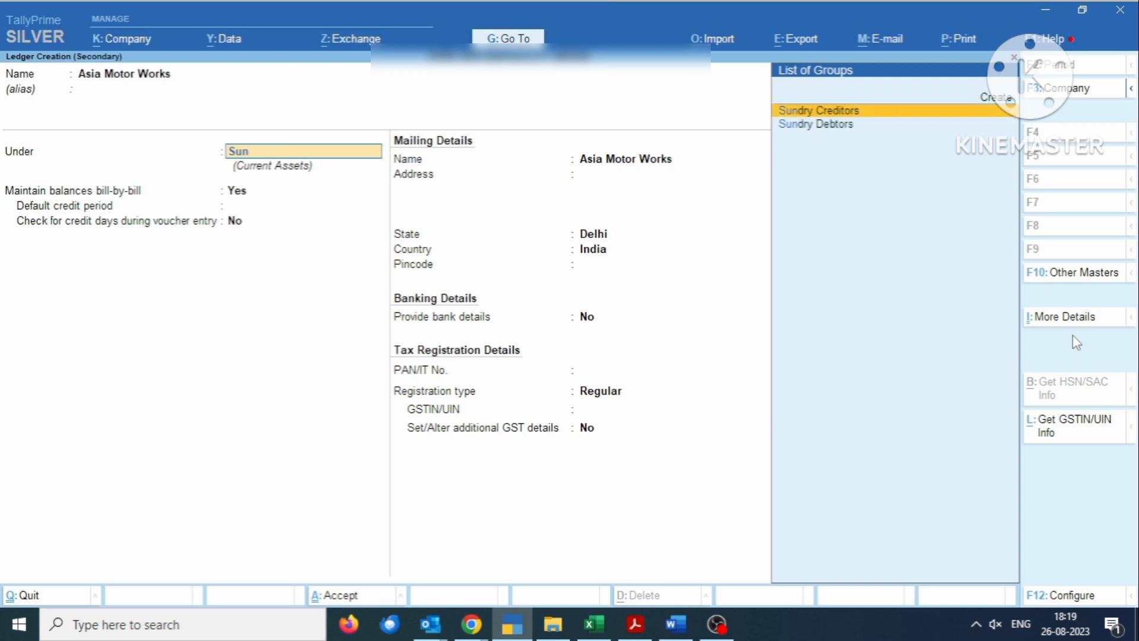
pyautogui.press('Return')
pyautogui.press('Return')
pyautogui.press('Return')
pyautogui.press('Return')
pyautogui.press('Return')
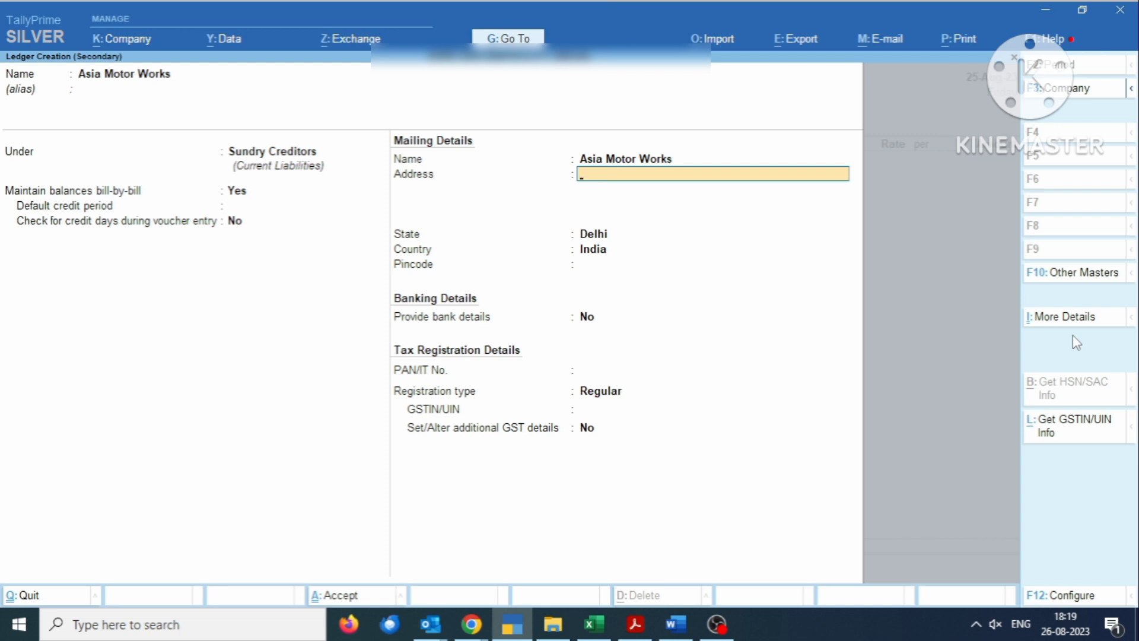
pyautogui.write('Rama Road')
pyautogui.press('Return')
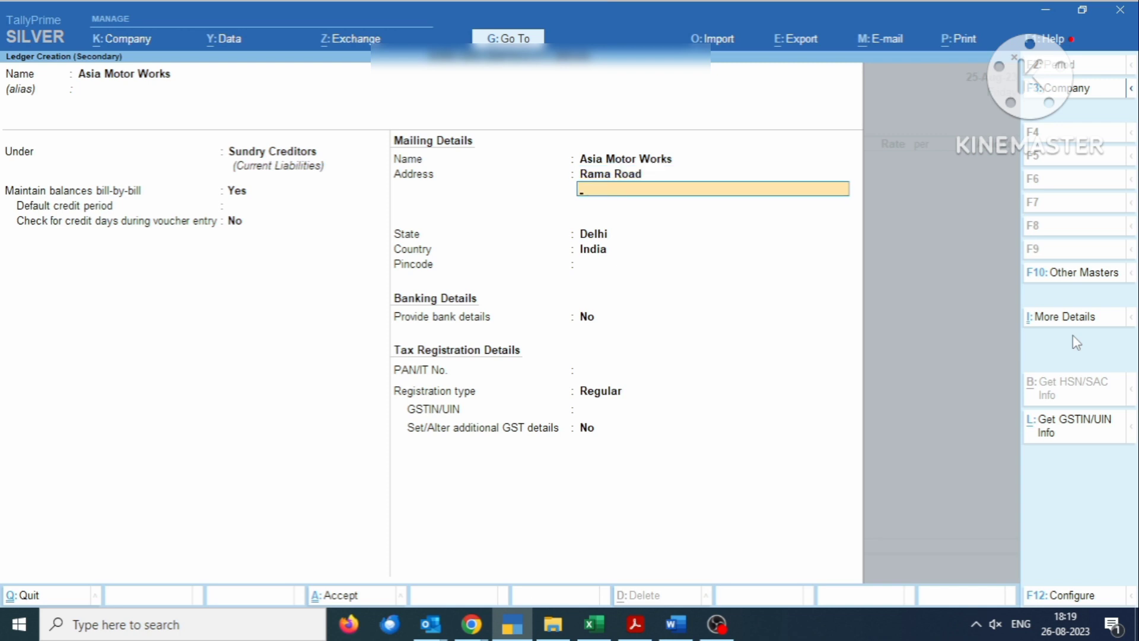
pyautogui.write('Delhi')
pyautogui.press('Return')
# - Give Asia Motor Works state Delhi, pincode 110020, Regular registration and the supplier's GSTIN
pyautogui.press('Return')
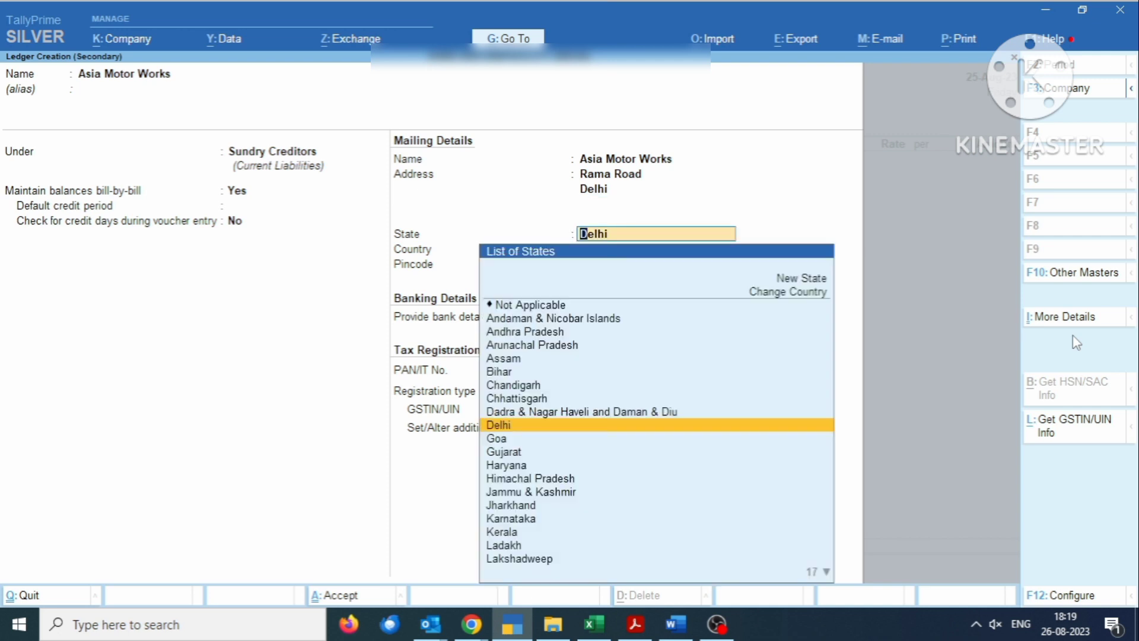
pyautogui.press('Return')
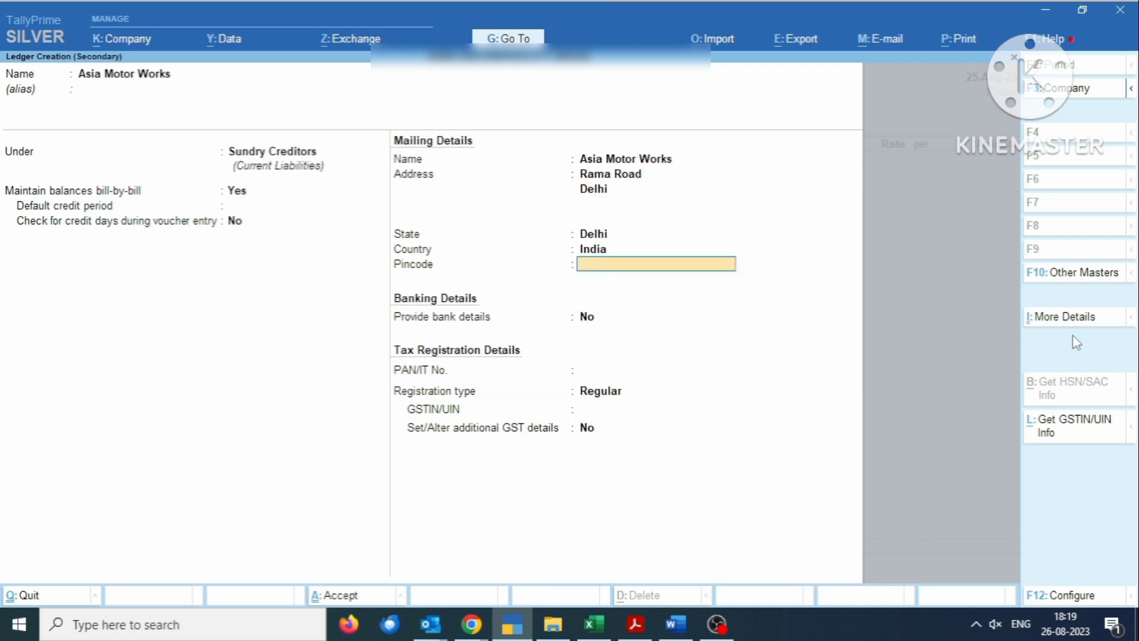
pyautogui.write('110020')
pyautogui.press('Return')
pyautogui.press('Return')
pyautogui.press('Return')
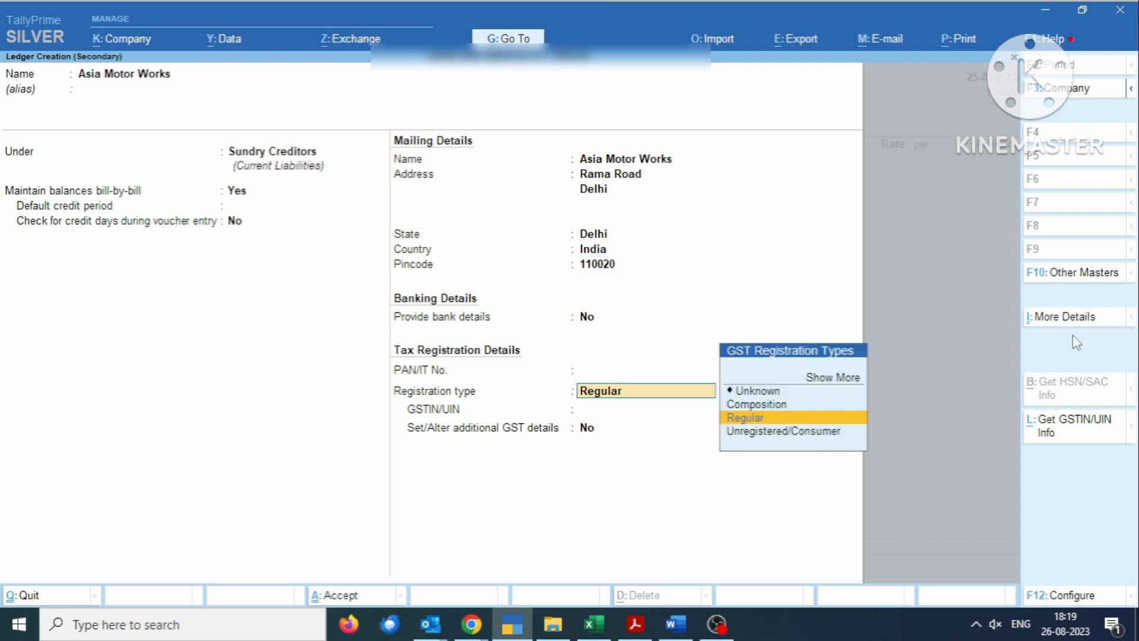
pyautogui.press('Return')
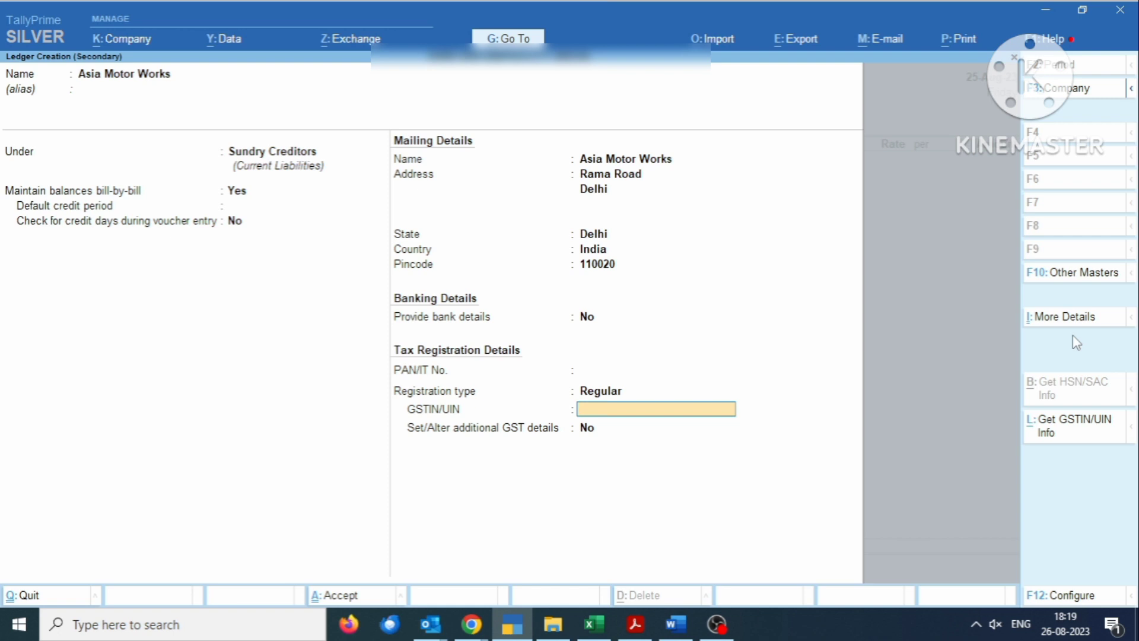
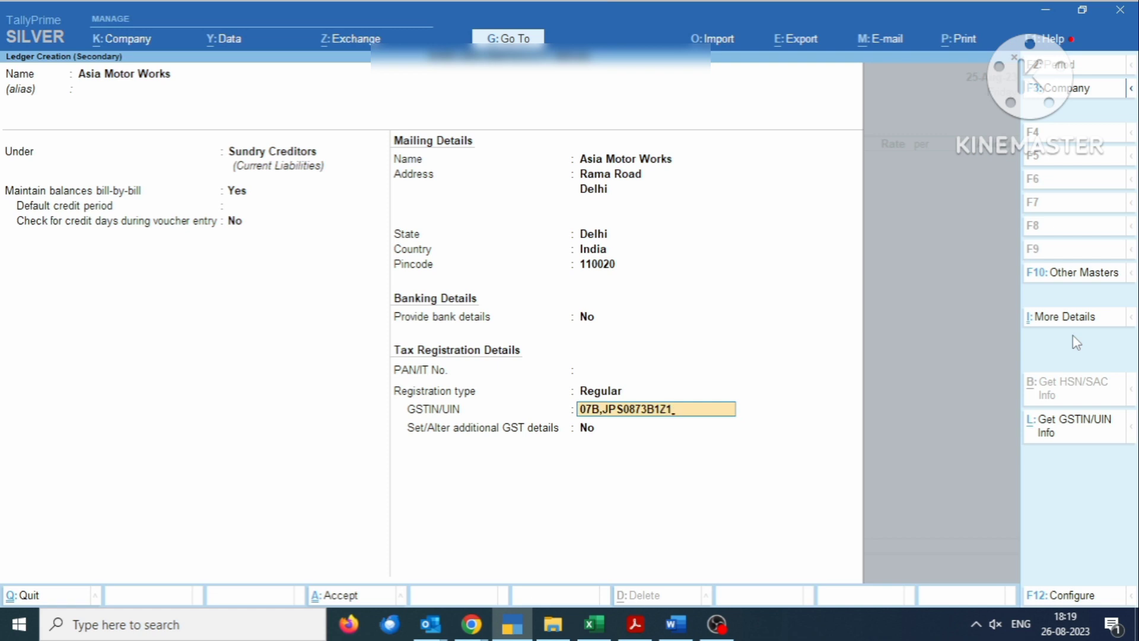
# - Save Asia Motor Works as party, skip receipt details, and start a new particulars ledger
pyautogui.press('Return')
pyautogui.press('Return')
pyautogui.press('Return')
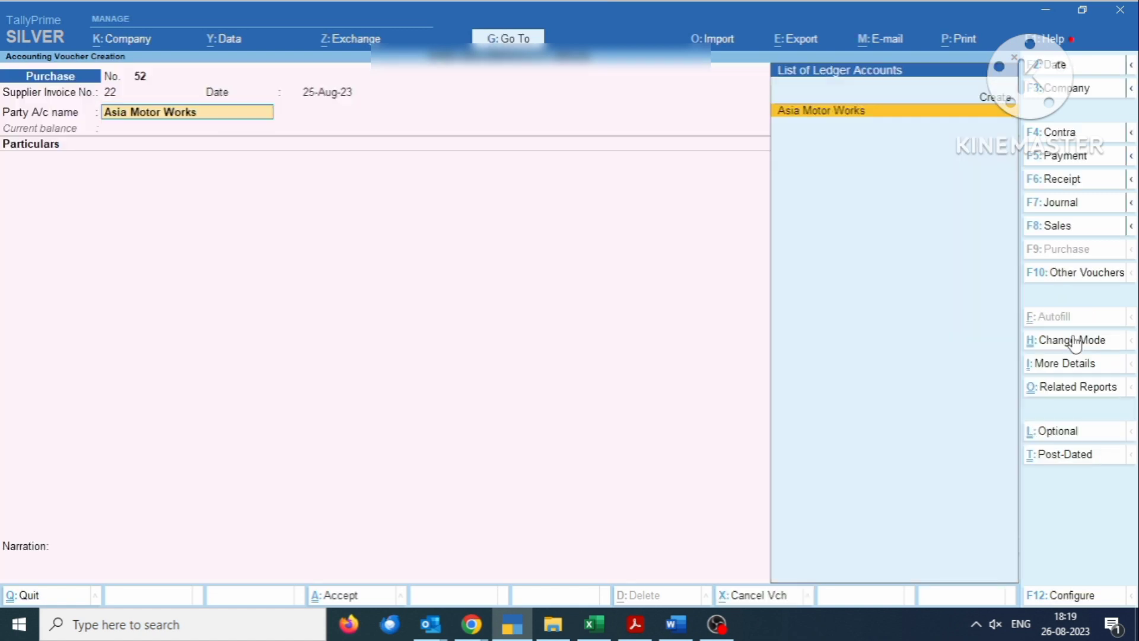
pyautogui.press('Return')
pyautogui.press('Return')
pyautogui.press('Return')
pyautogui.press('Return')
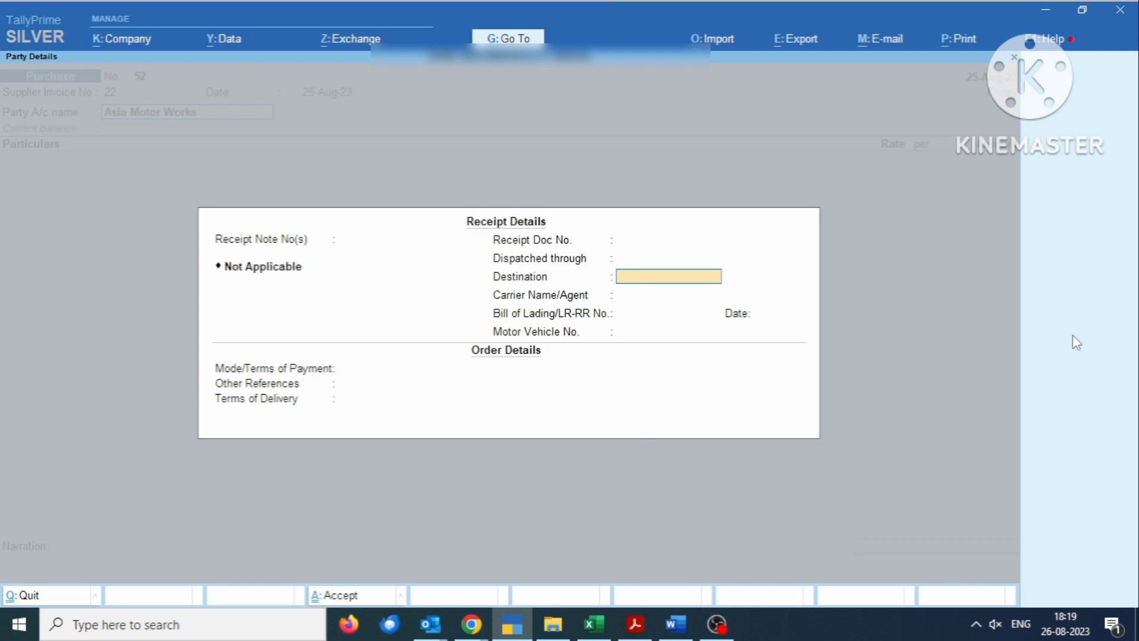
pyautogui.press('Return')
pyautogui.press('Return')
pyautogui.press('Return')
pyautogui.press('Return')
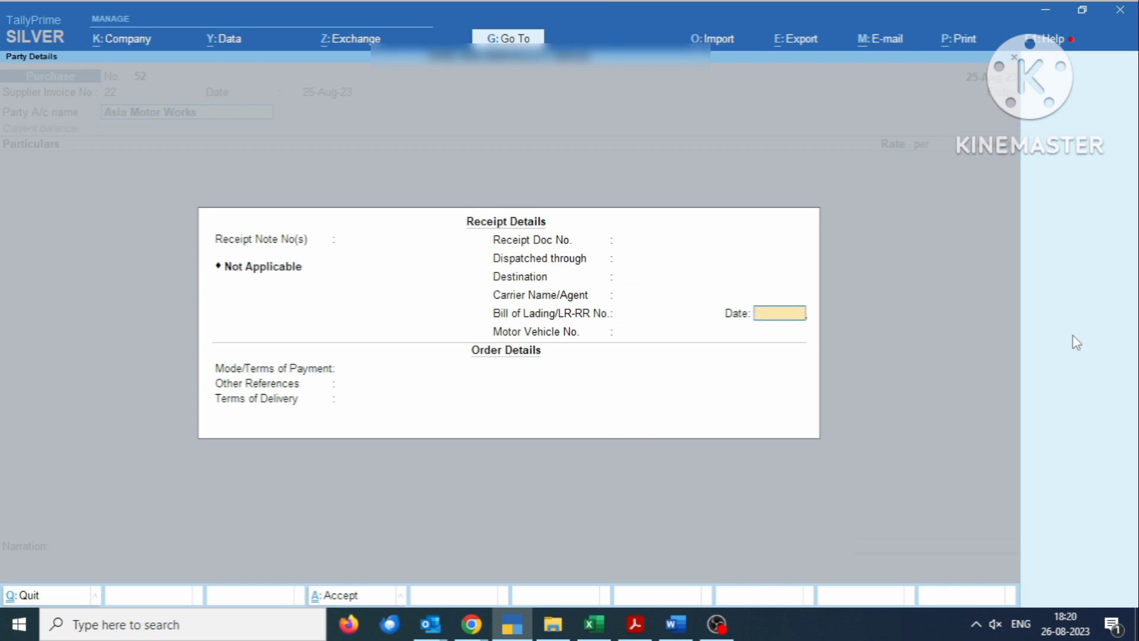
pyautogui.press('Return')
pyautogui.press('Return')
pyautogui.press('Return')
pyautogui.press('Return')
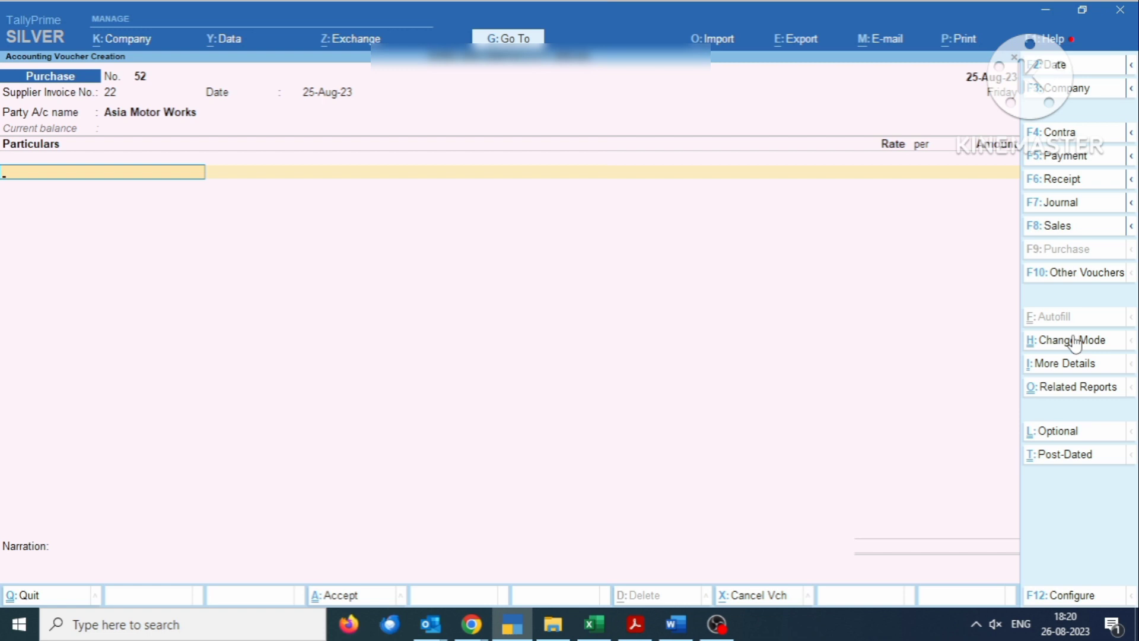
pyautogui.press('alt')
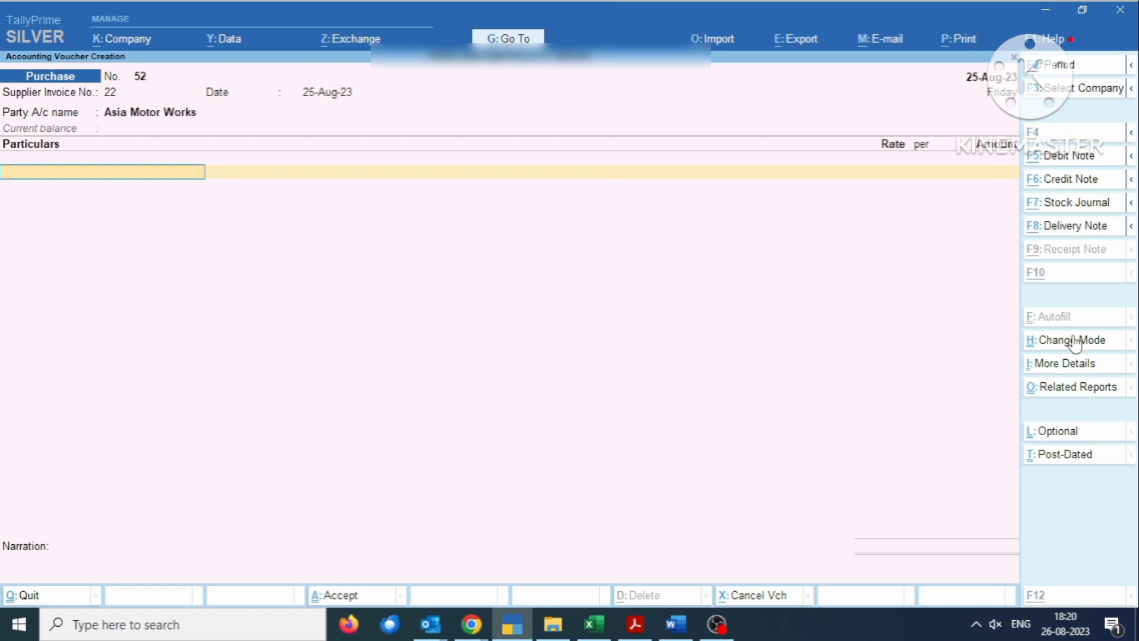
pyautogui.hotkey('alt', 'c')
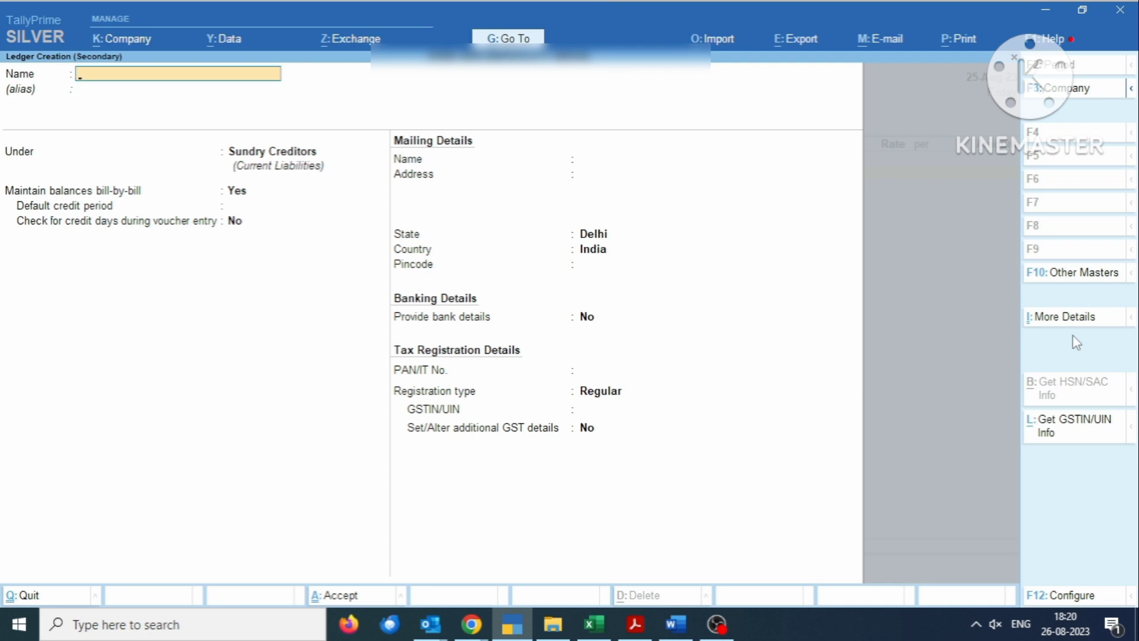
# - Enter 'Ecco Sport' as the ledger name and choose the Fixed Assets group
pyautogui.write('Ecco S')
pyautogui.press('BackSpace')
pyautogui.press('BackSpace')
pyautogui.write('Sport')
pyautogui.press('Return')
pyautogui.press('Return')
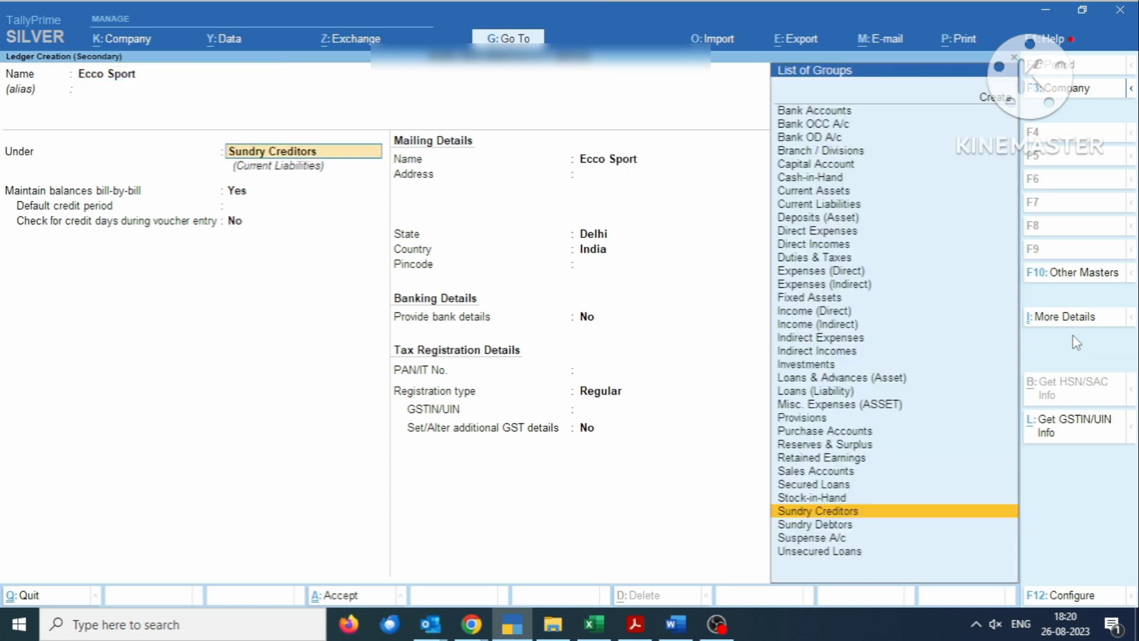
pyautogui.write('F')
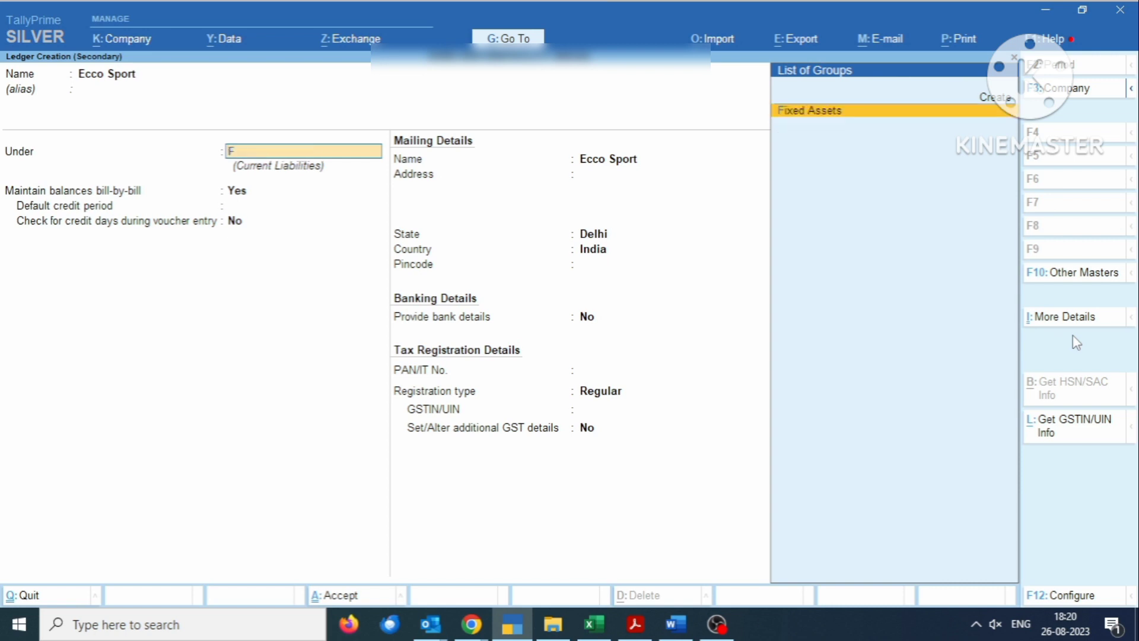
pyautogui.press('Return')
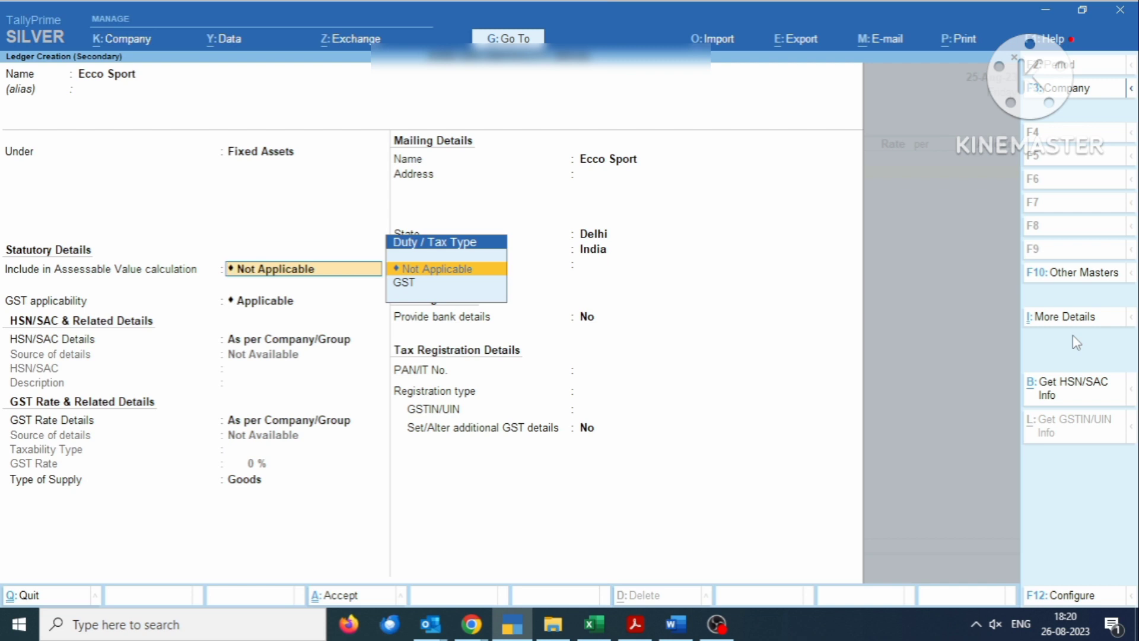
# - Make Ecco Sport GST applicable and specify HSN/SAC 2563152 on the ledger
pyautogui.press('Down')
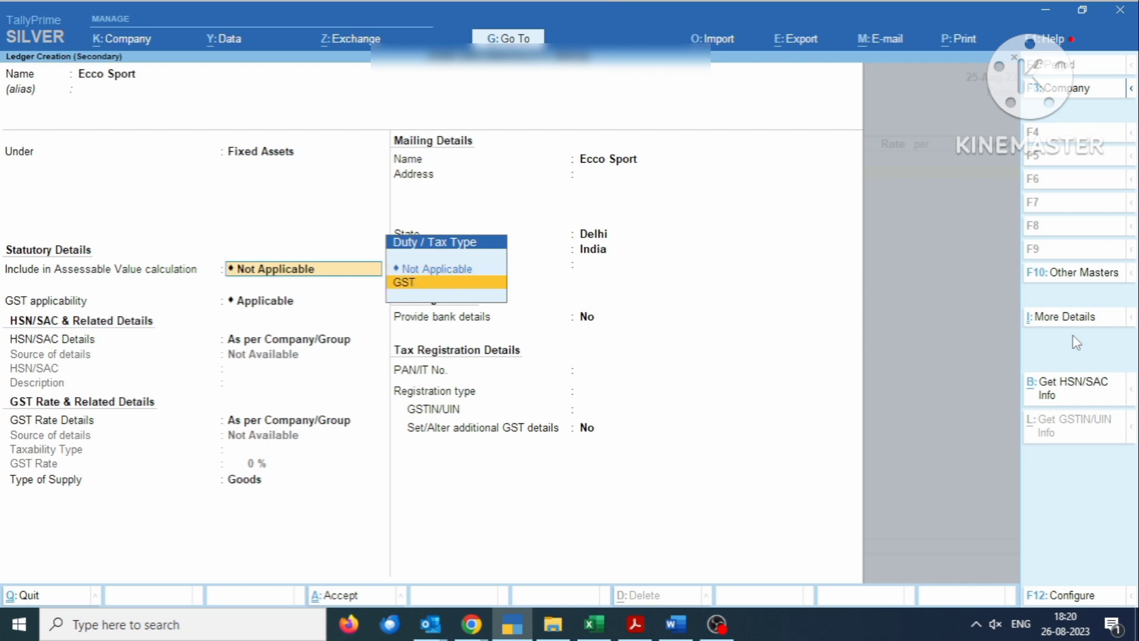
pyautogui.press('Up')
pyautogui.press('Return')
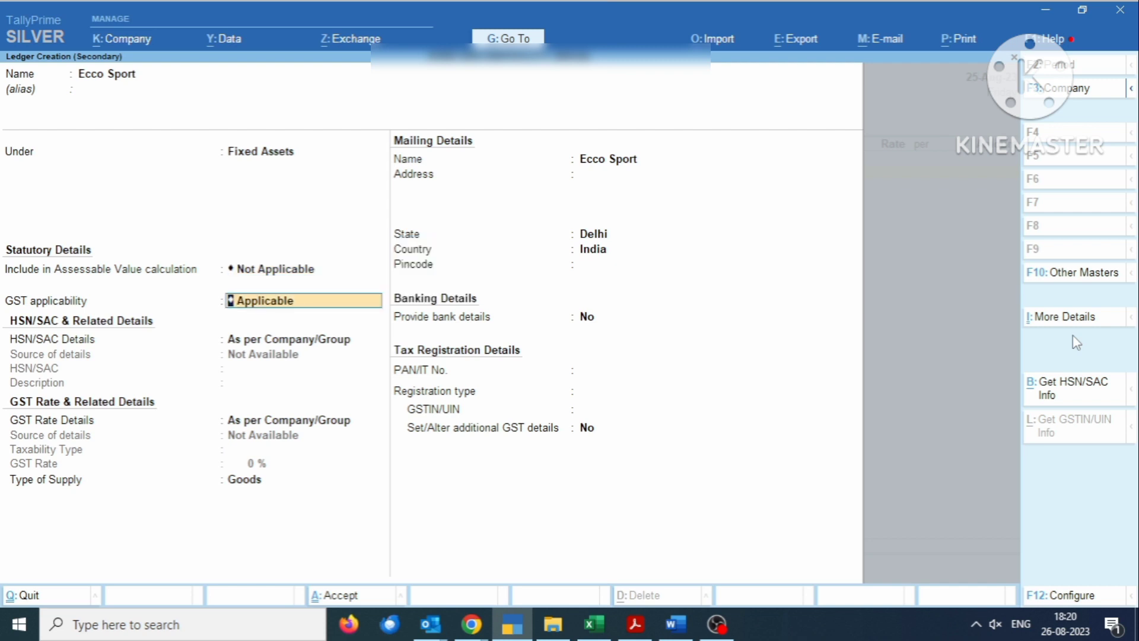
pyautogui.press('Return')
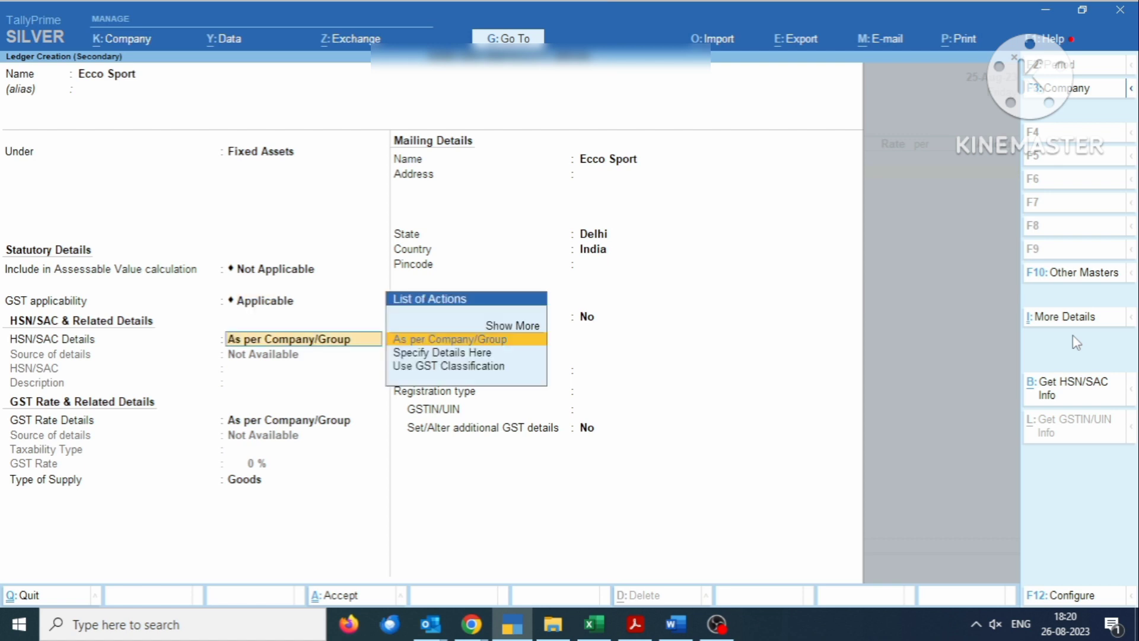
pyautogui.press('Down')
pyautogui.press('Return')
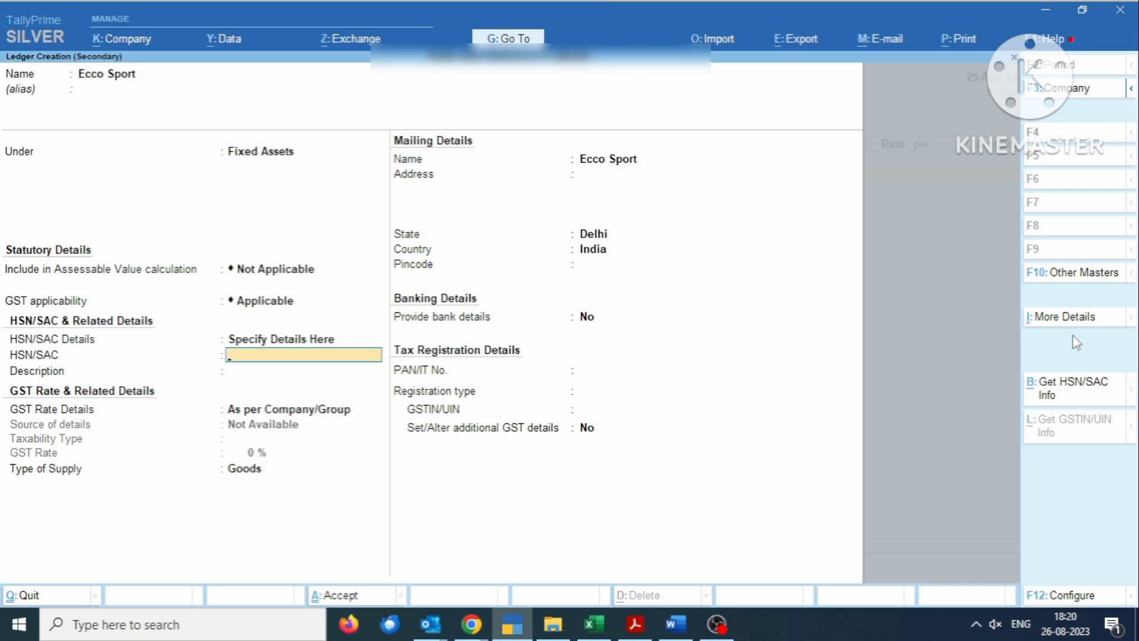
pyautogui.write('2563152')
pyautogui.press('Return')
pyautogui.press('Return')
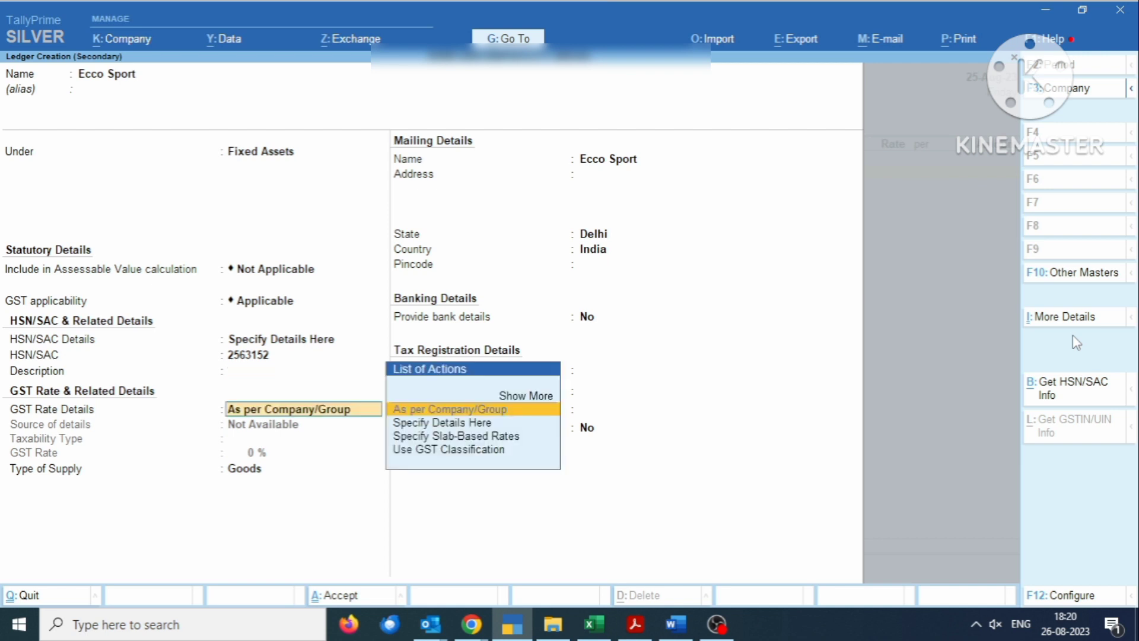
# - Set Taxable at 18% GST, supply type Capital Goods, keeping state Delhi
pyautogui.press('Down')
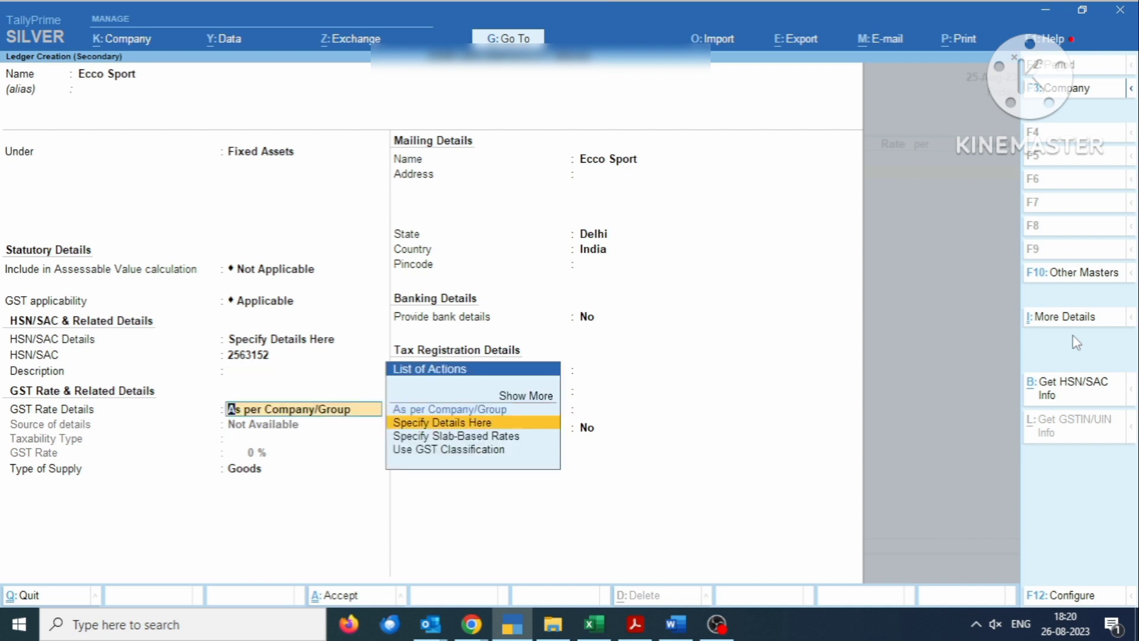
pyautogui.press('Return')
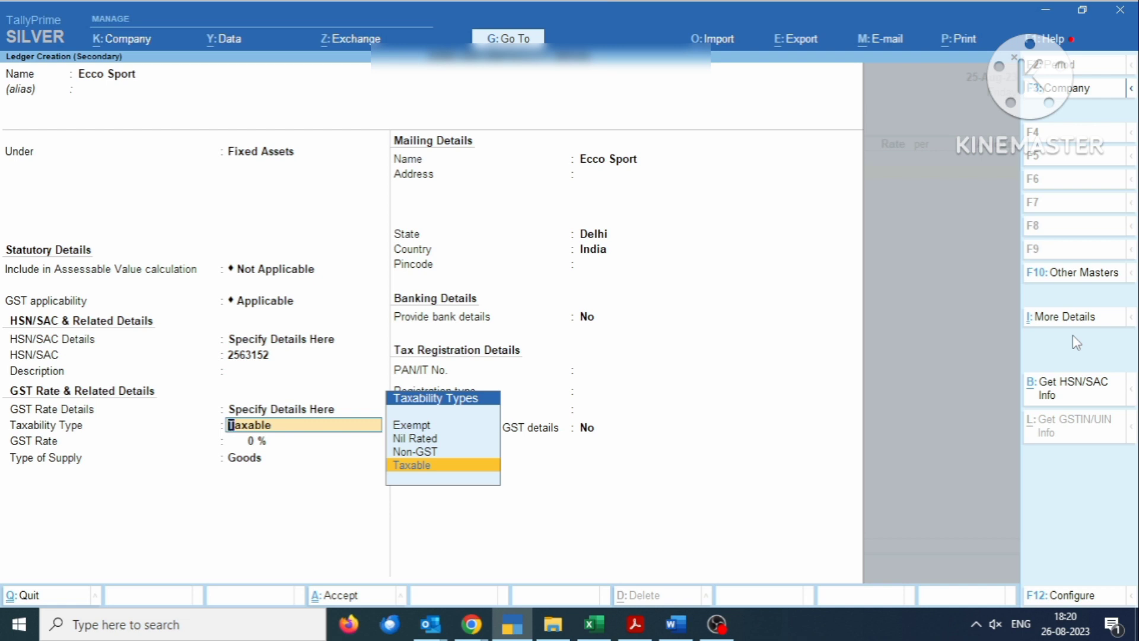
pyautogui.press('Return')
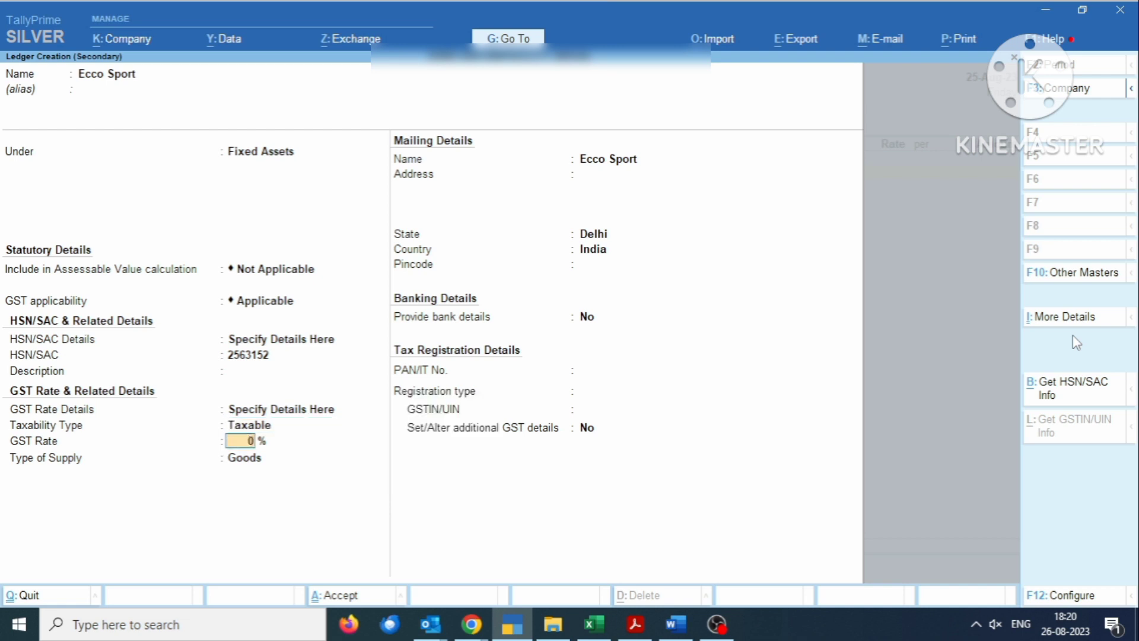
pyautogui.write('18')
pyautogui.press('Return')
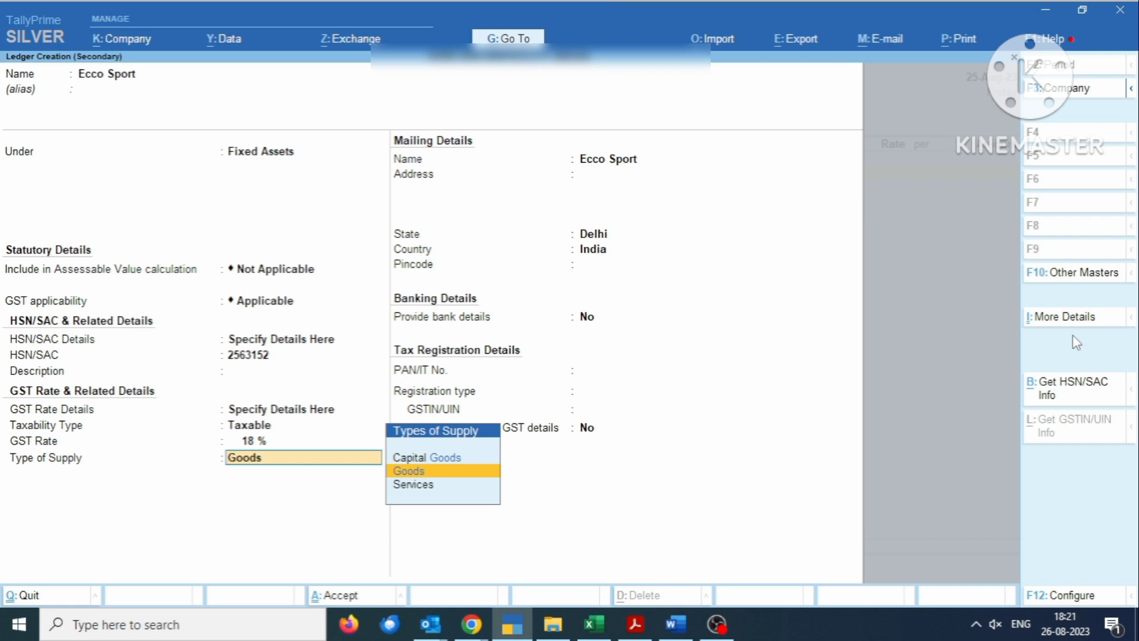
pyautogui.press('Up')
pyautogui.press('Return')
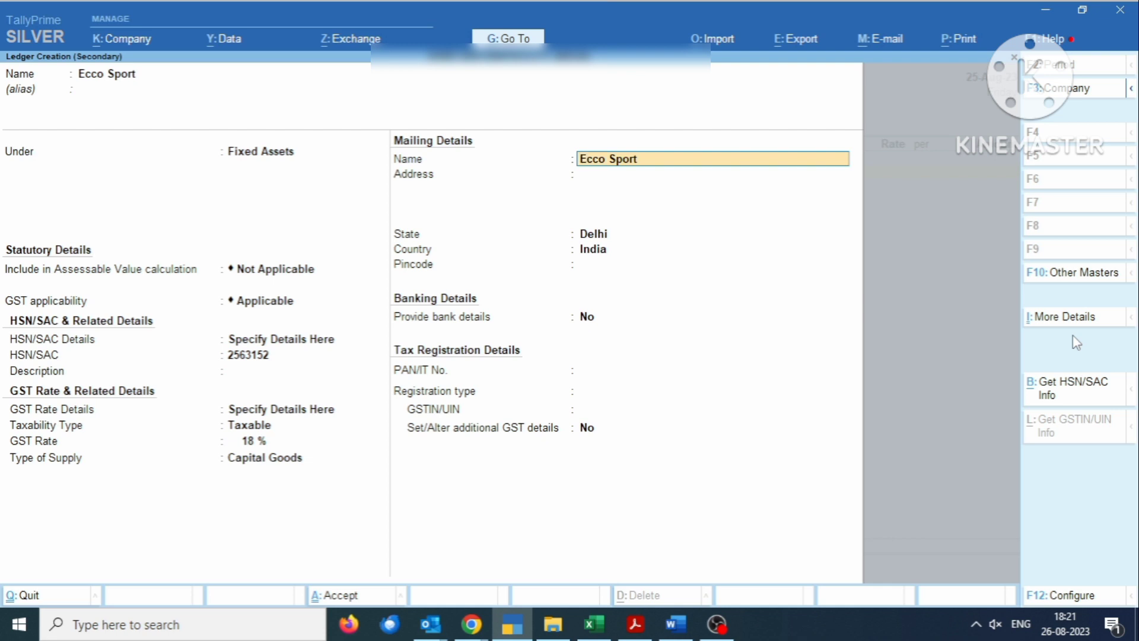
pyautogui.press('Return')
pyautogui.press('Return')
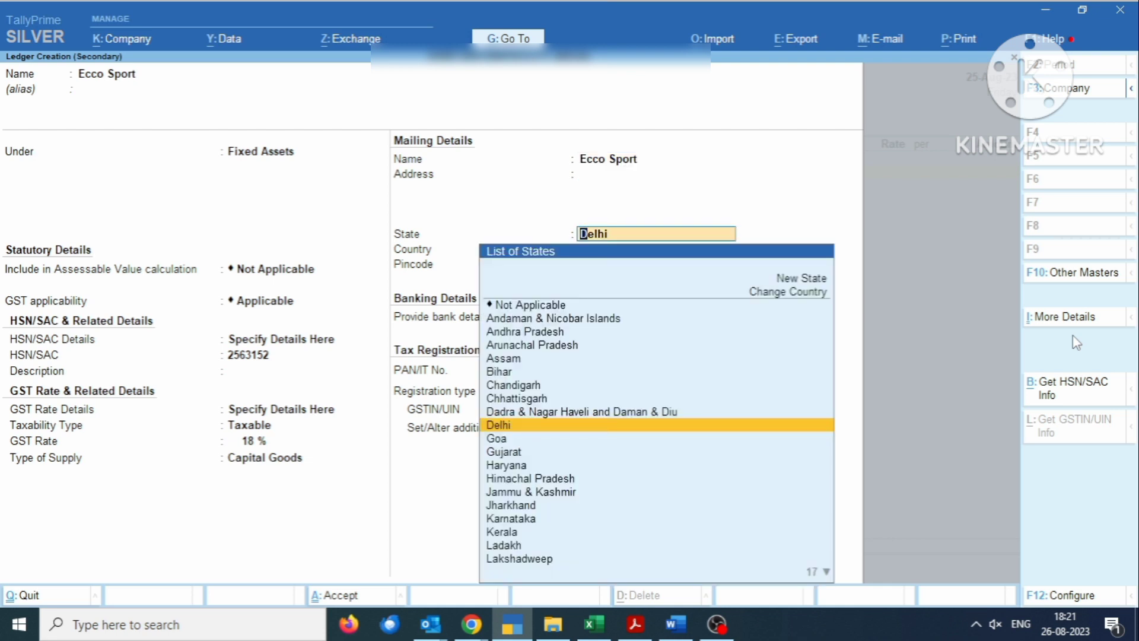
pyautogui.press('Return')
# - Save the Ecco Sport ledger and enter 14,50,000.00 against it on the voucher
pyautogui.press('Return')
pyautogui.press('Return')
pyautogui.press('Return')
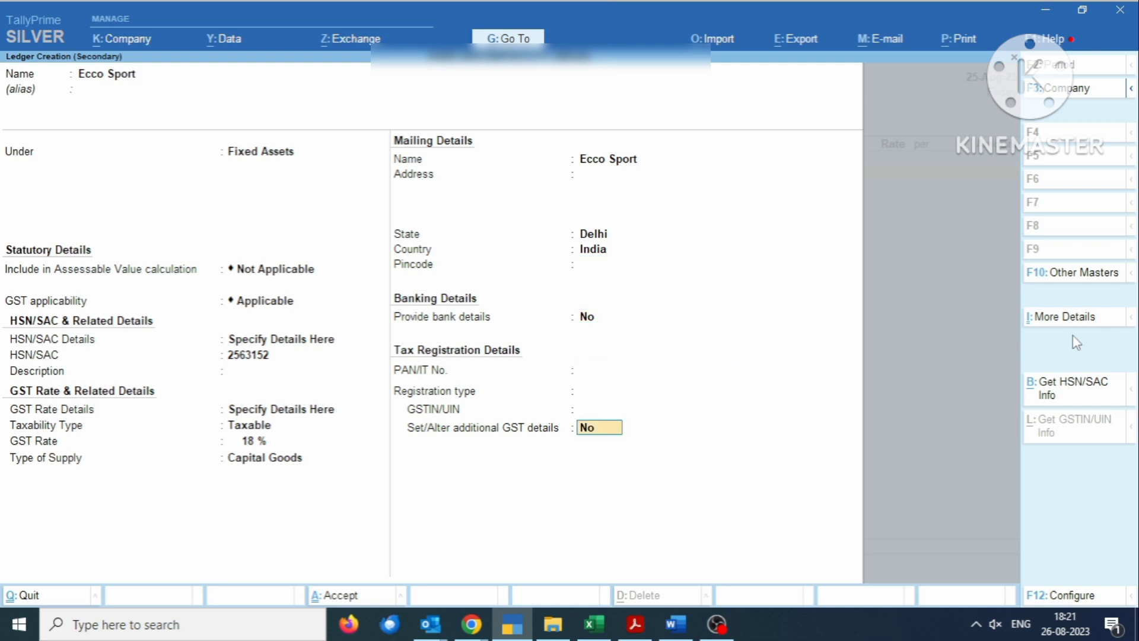
pyautogui.press('Return')
pyautogui.press('Return')
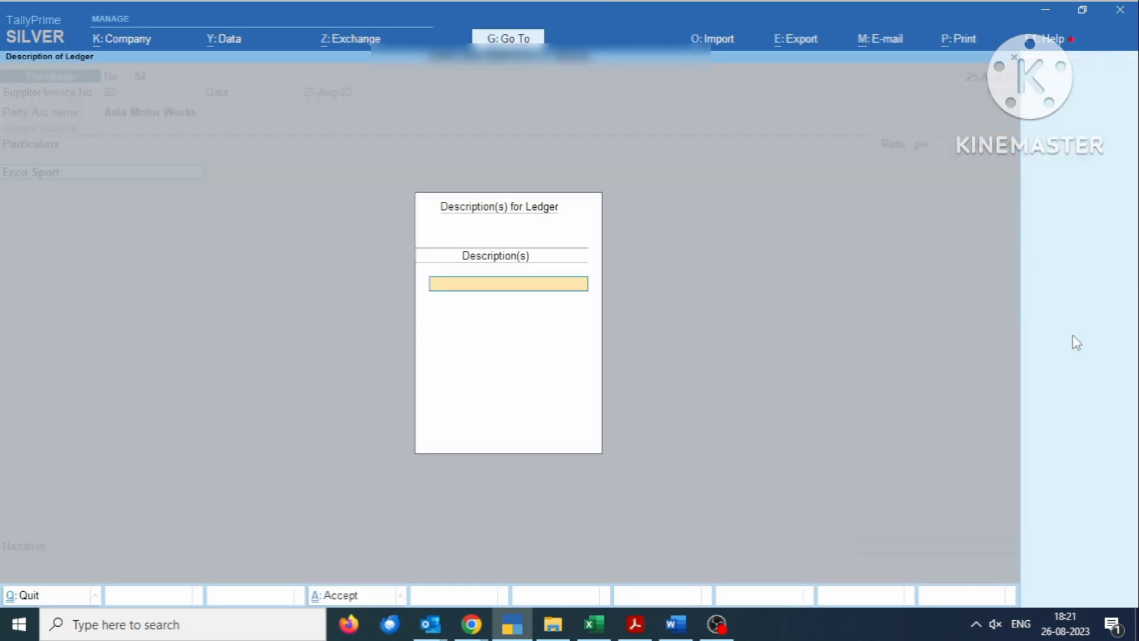
pyautogui.press('Return')
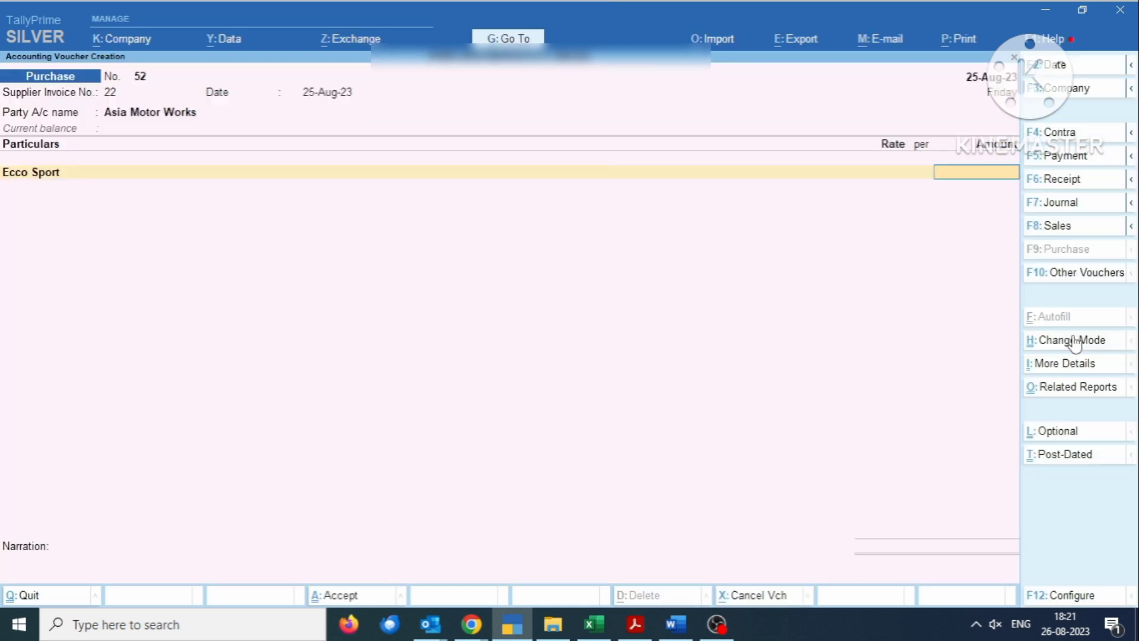
pyautogui.press('BackSpace')
pyautogui.press('Return')
pyautogui.press('Return')
pyautogui.write('3')
pyautogui.press('BackSpace')
pyautogui.write('1450000')
pyautogui.press('Return')
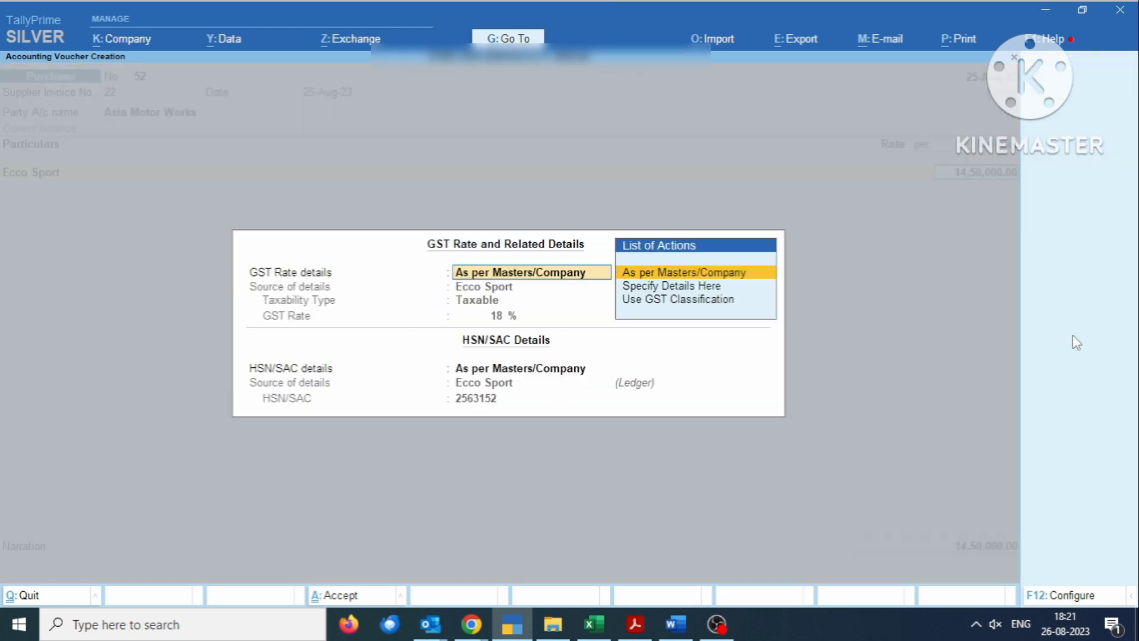
pyautogui.press('Return')
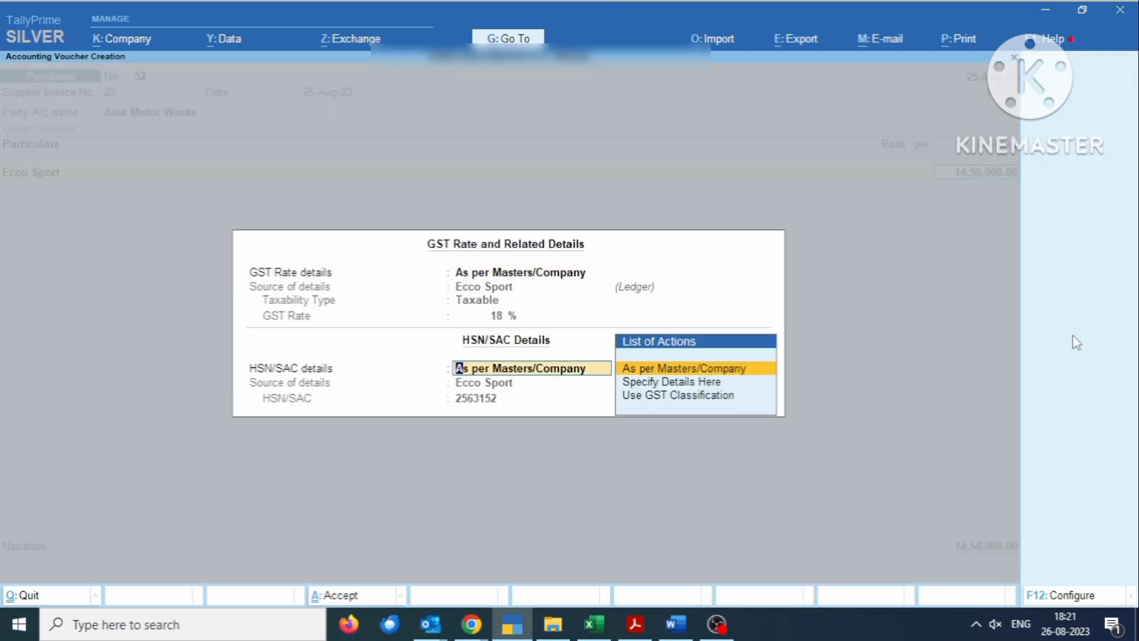
pyautogui.press('Return')
# - Add CGST and SGST ledger lines of 1,30,500.00 each
pyautogui.write('Cgs')
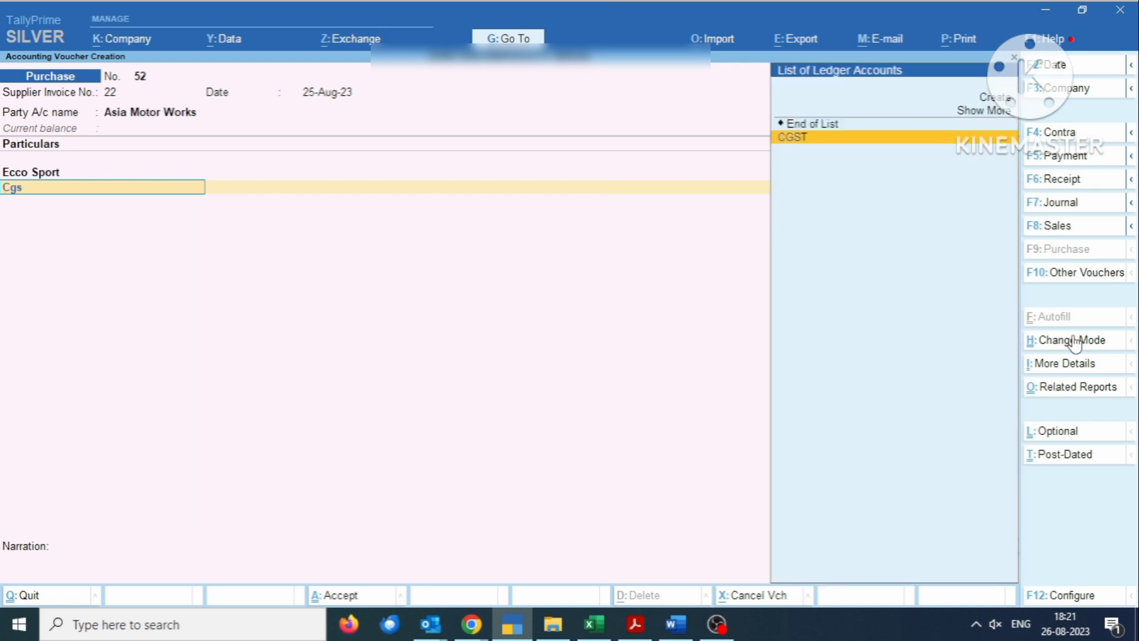
pyautogui.press('Return')
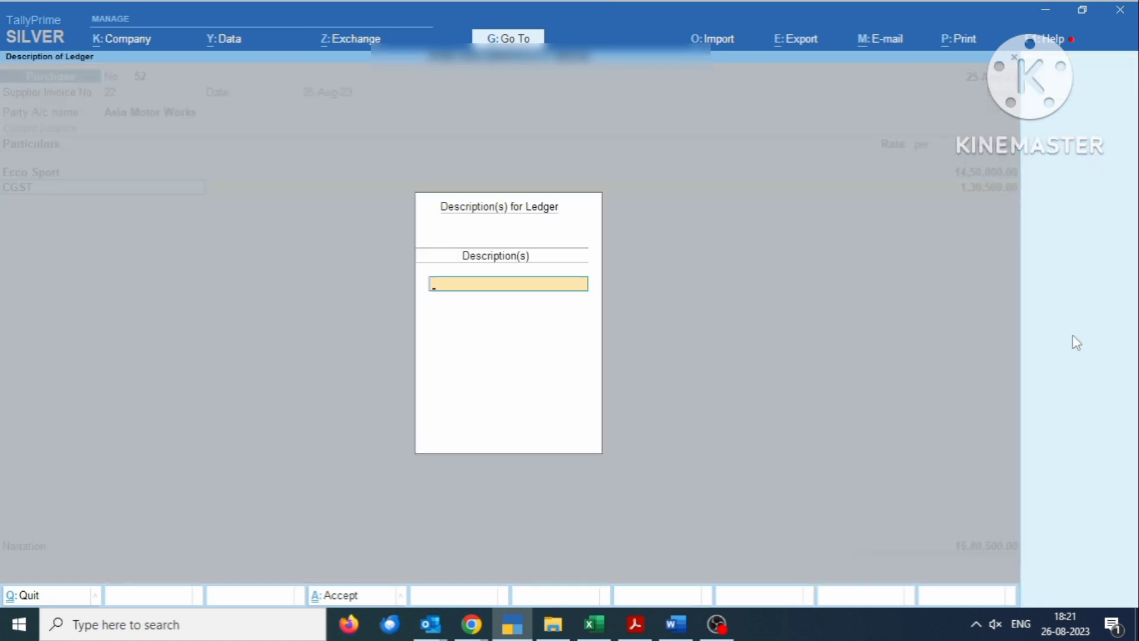
pyautogui.press('Return')
pyautogui.press('Return')
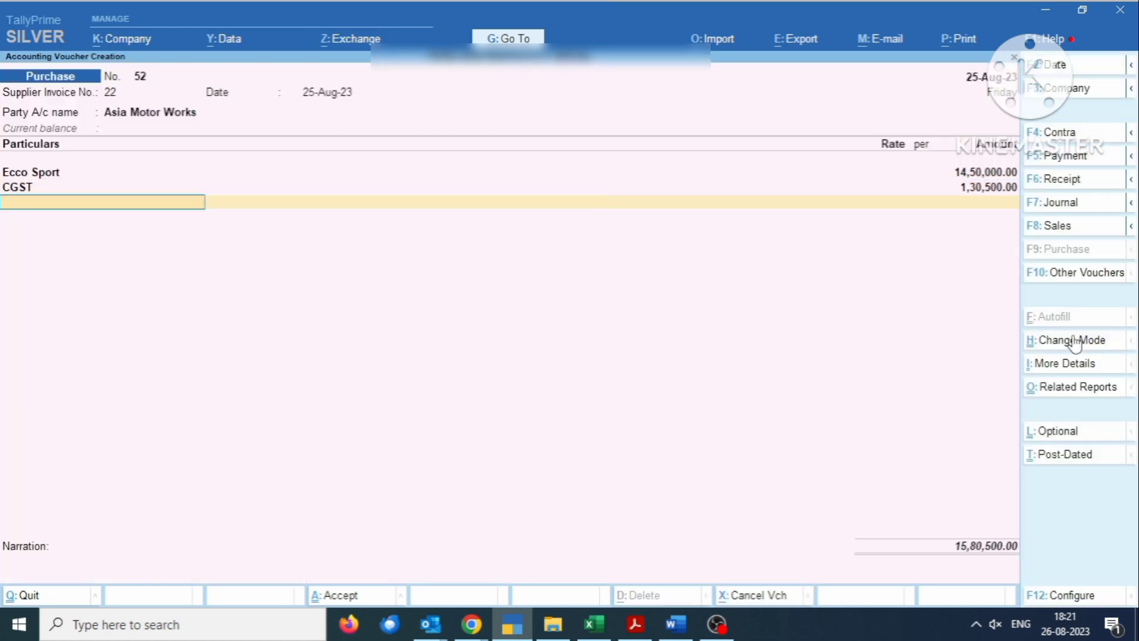
pyautogui.write('Sgs')
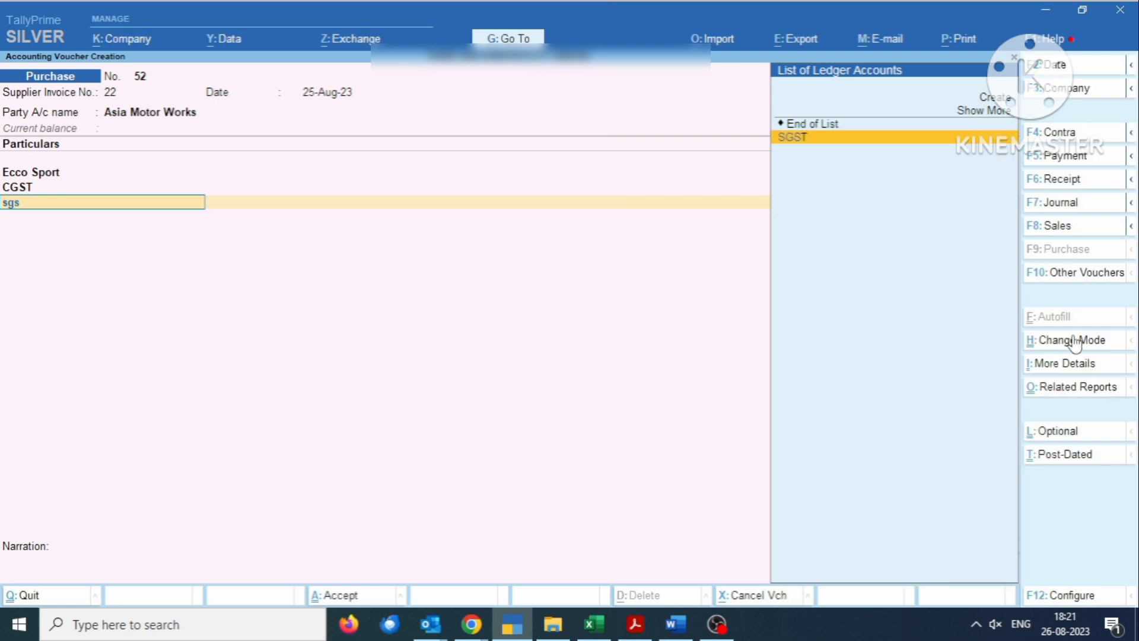
pyautogui.press('Return')
pyautogui.press('Return')
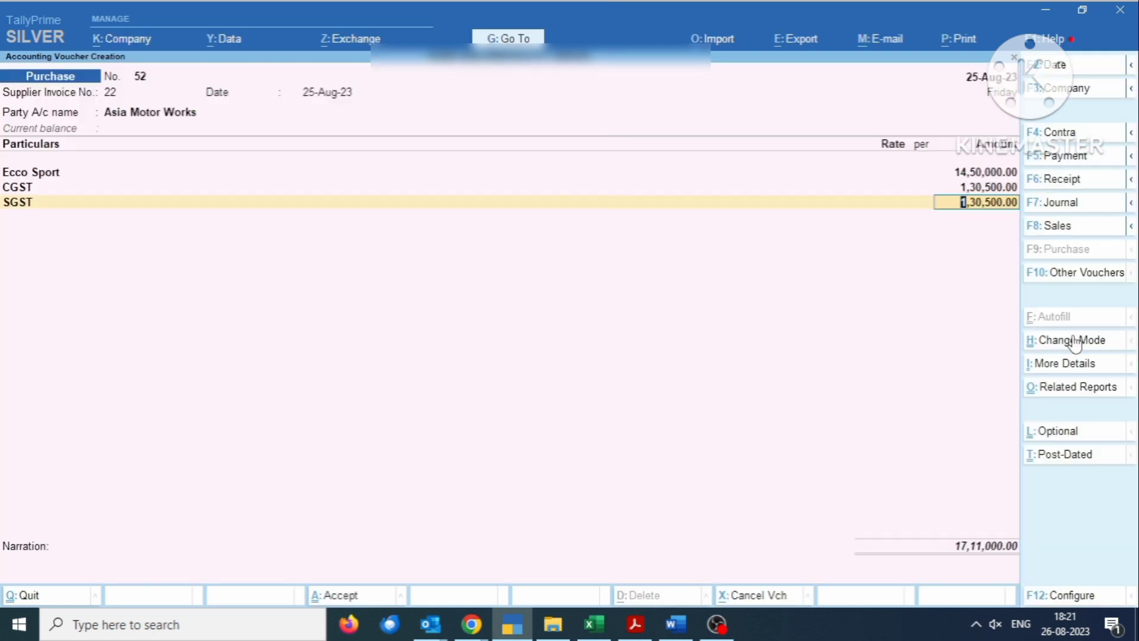
pyautogui.press('Return')
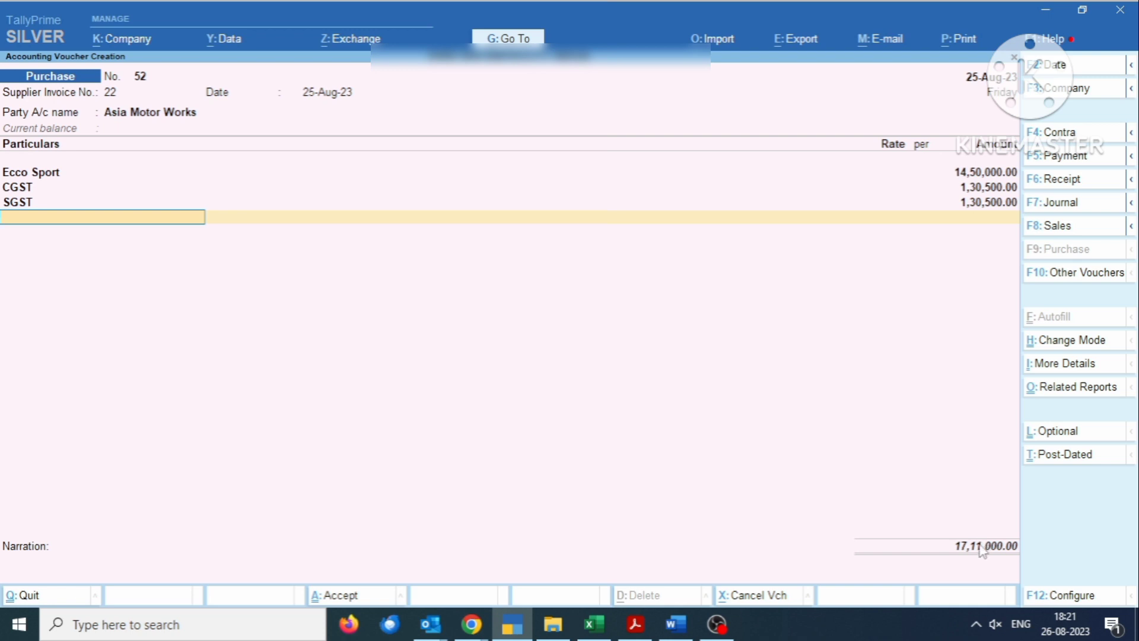
# - Skip the narration and save purchase voucher 52 totalling 17,11,000.00
pyautogui.press('Return')
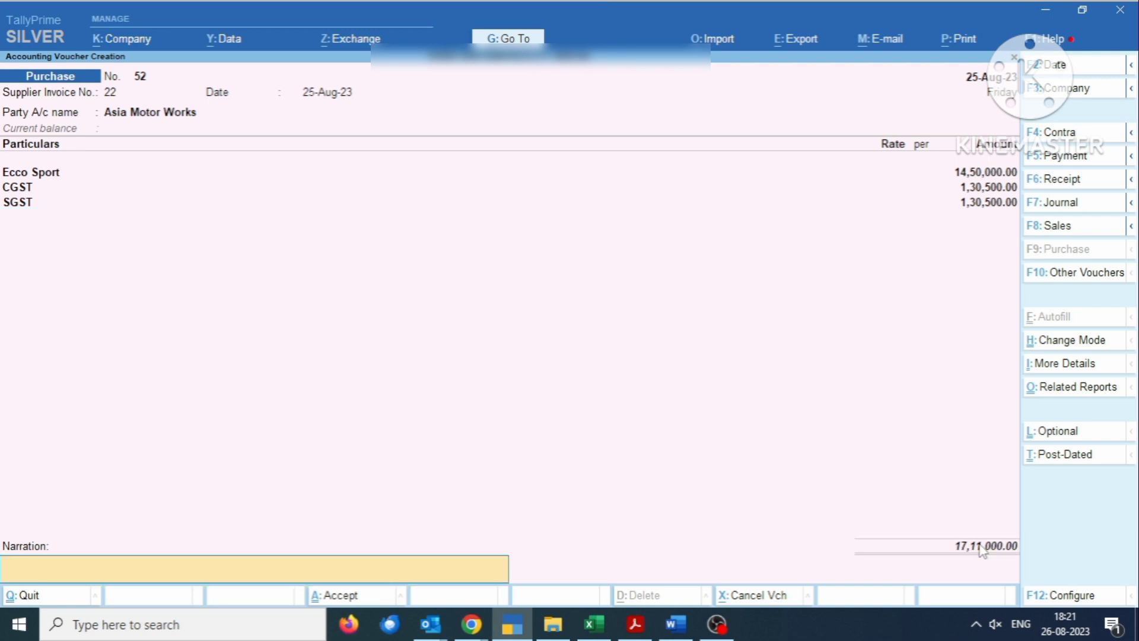
pyautogui.press('Return')
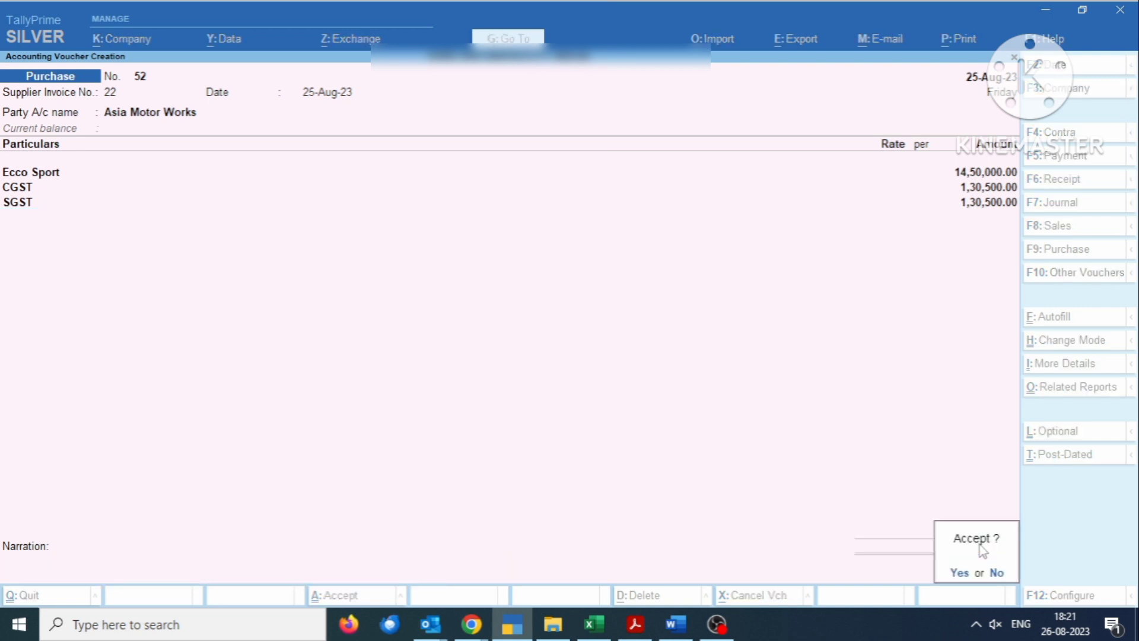
pyautogui.press('Return')
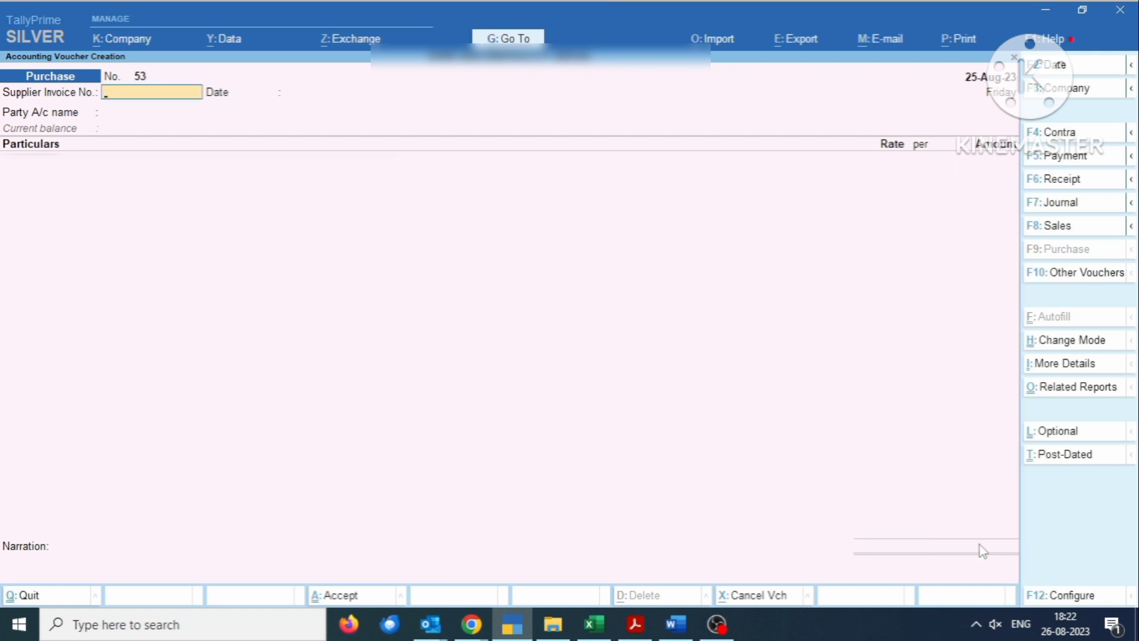
# - Quit blank voucher 53 and open the GSTR-3B report for 1-Jul-23 to 31-Jul-23
pyautogui.press('Escape')
pyautogui.press('y')
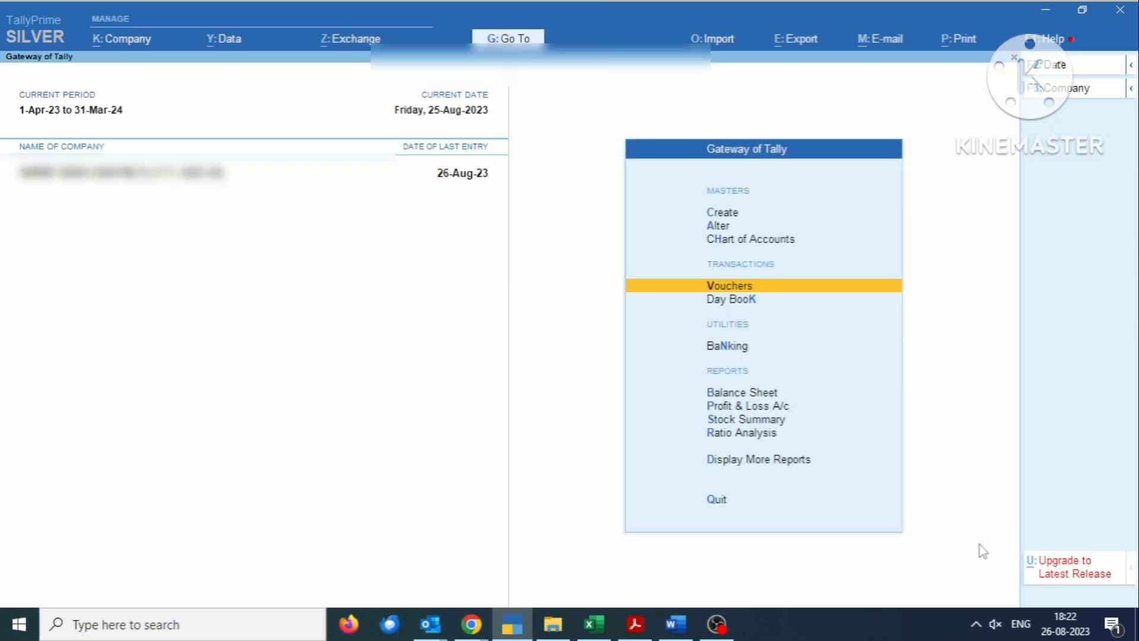
pyautogui.press('d')
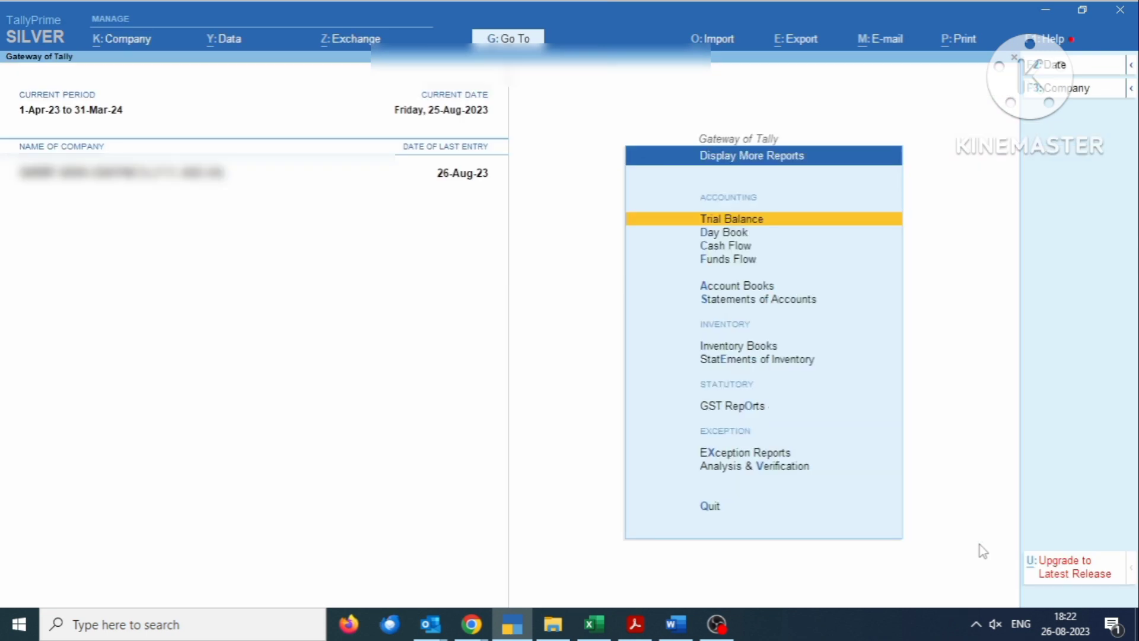
pyautogui.press('Down')
pyautogui.press('Down')
pyautogui.press('Down')
pyautogui.press('Down')
pyautogui.press('Down')
pyautogui.press('Down')
pyautogui.press('Down')
pyautogui.press('Down')
pyautogui.press('Down')
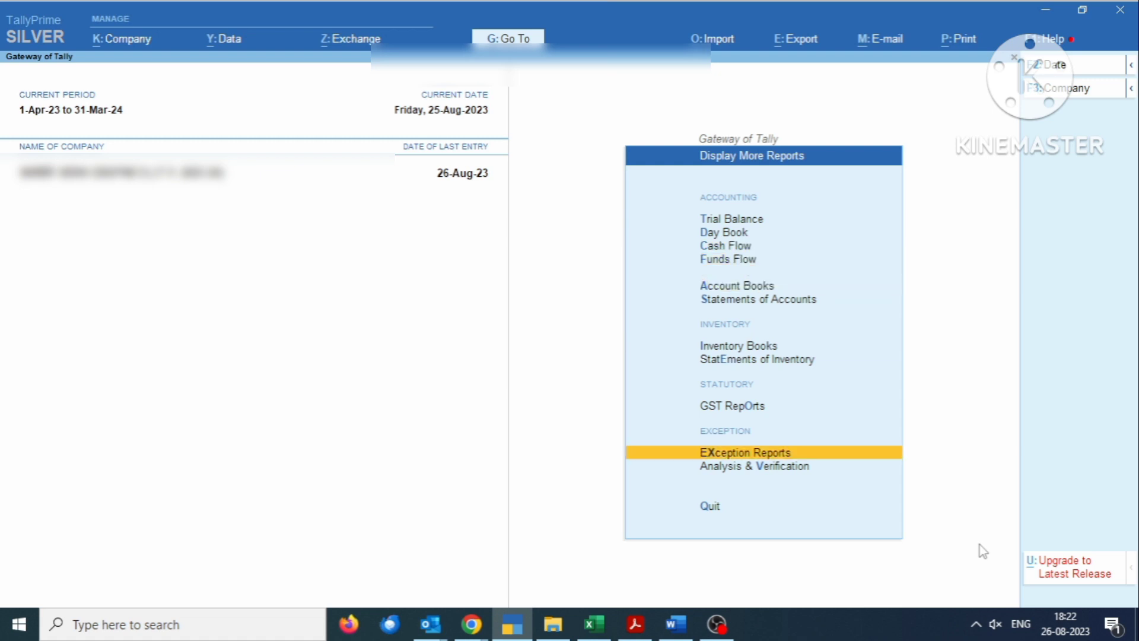
pyautogui.press('Up')
pyautogui.press('Up')
pyautogui.press('Down')
pyautogui.press('Return')
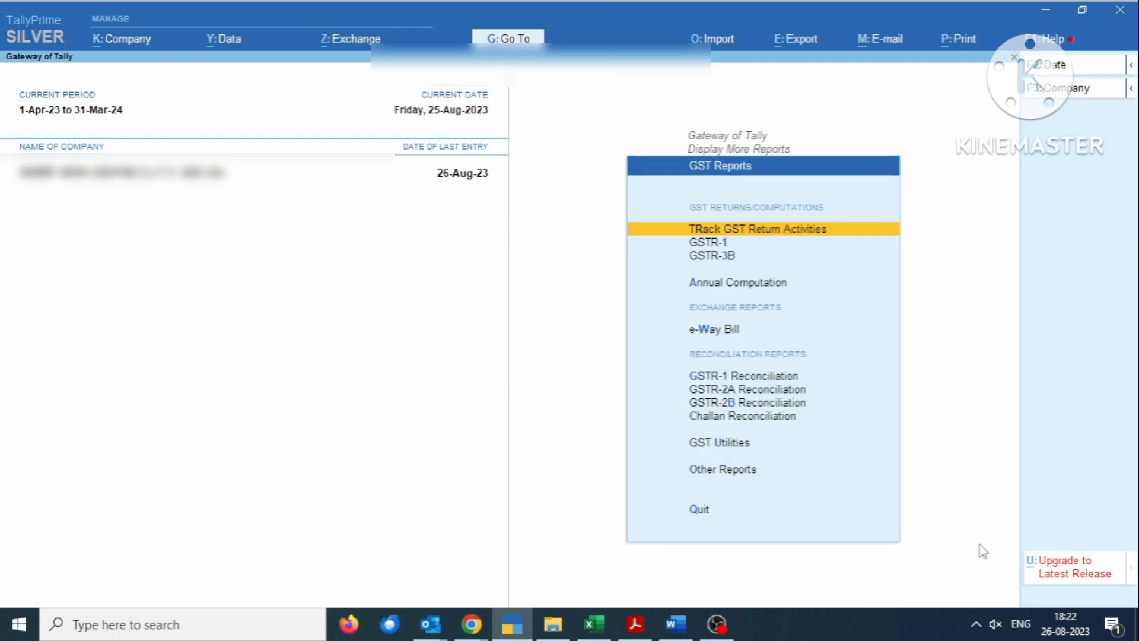
pyautogui.press('Down')
pyautogui.press('Down')
pyautogui.press('Return')
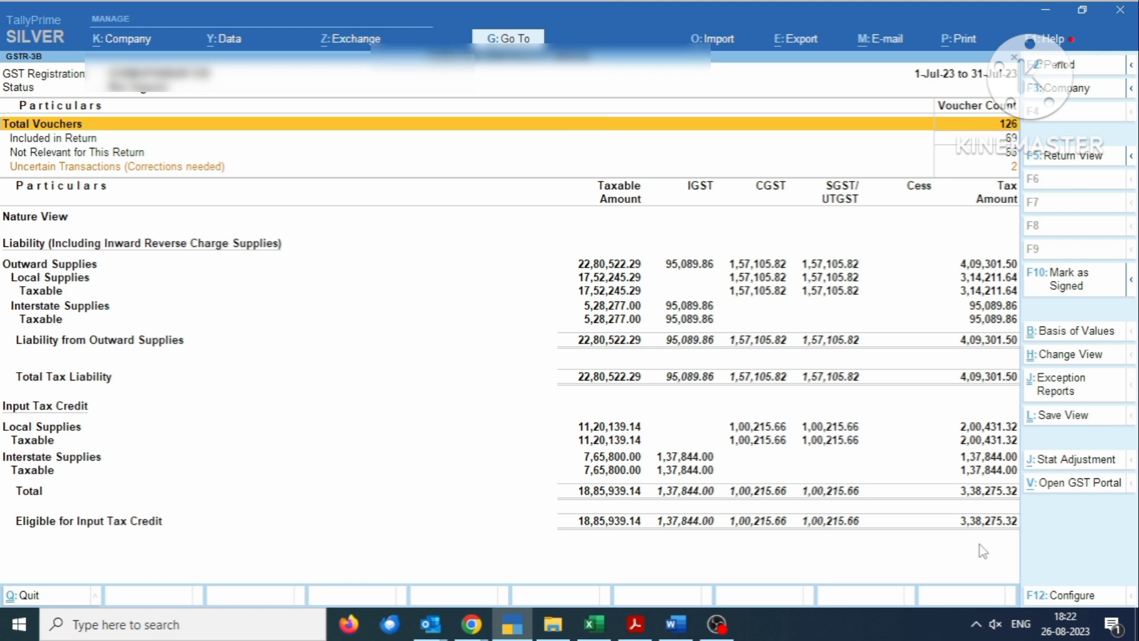
# - Switch the GSTR-3B report to Return View from the list of report views
pyautogui.click(1081, 358)
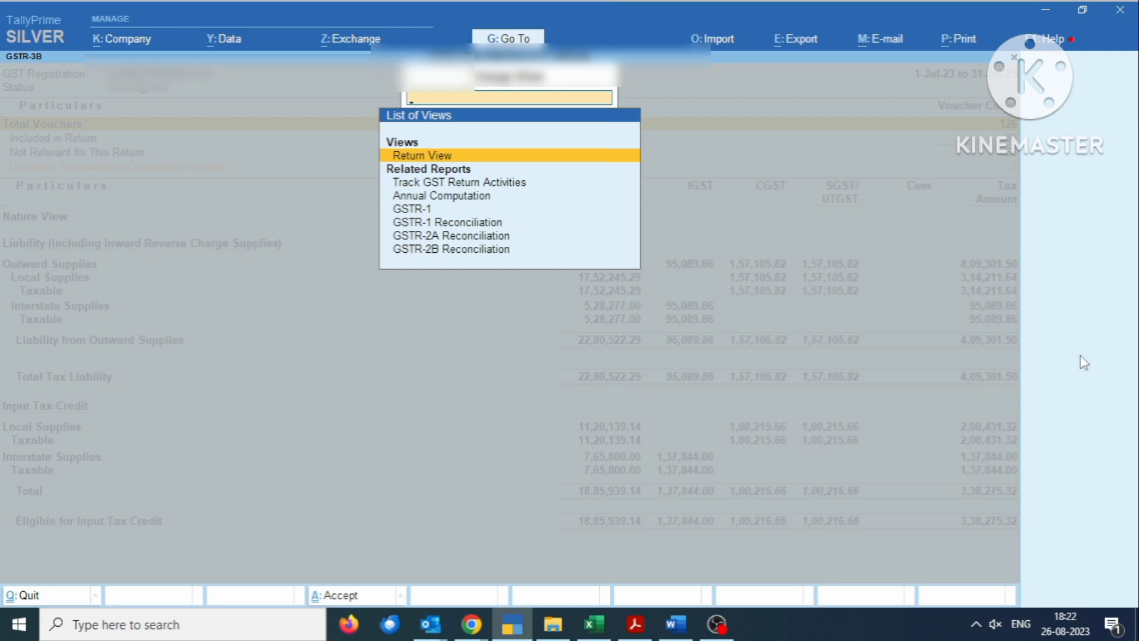
pyautogui.press('Down')
pyautogui.press('Down')
pyautogui.press('Up')
pyautogui.press('Up')
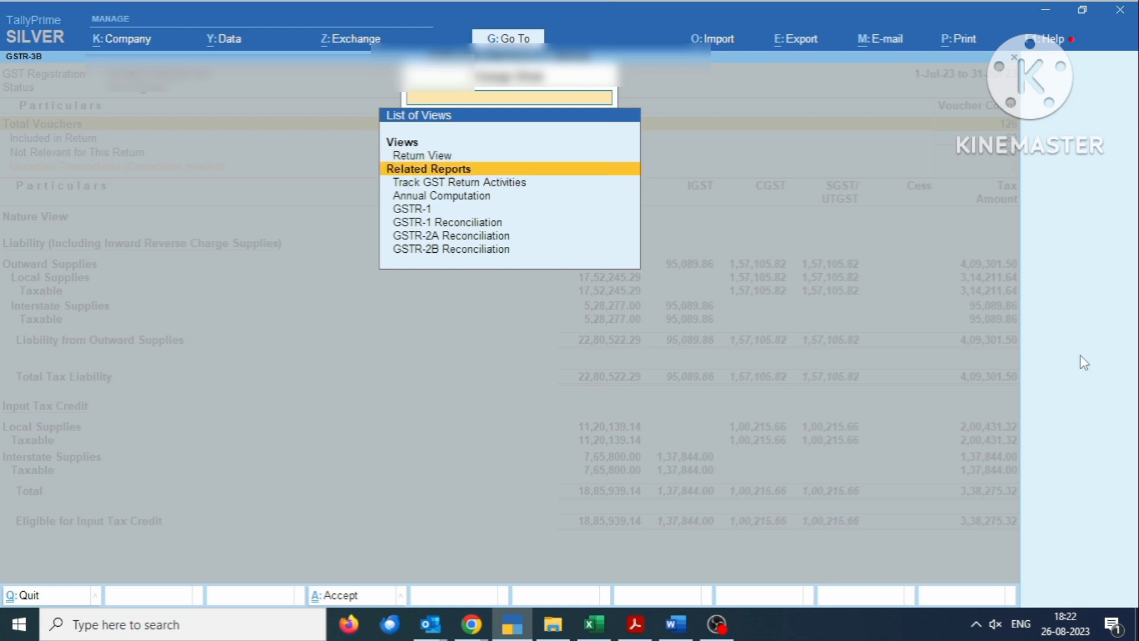
pyautogui.press('Return')
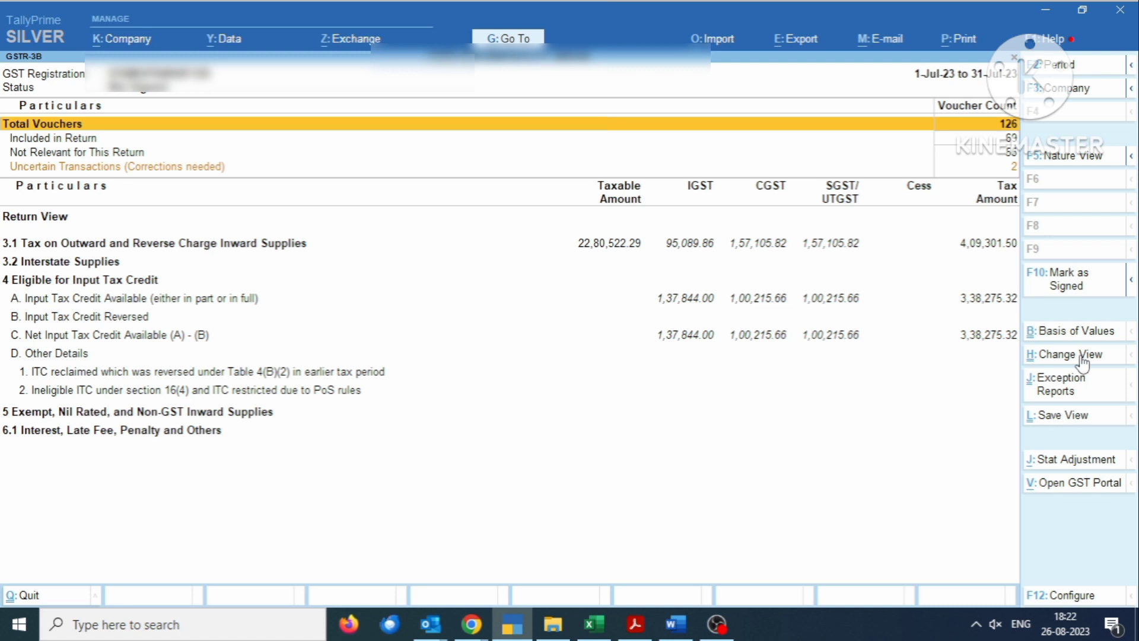
# - Set the GSTR-3B period from 1.8.23 to 31.8.23
pyautogui.press('F2')
pyautogui.write('1.')
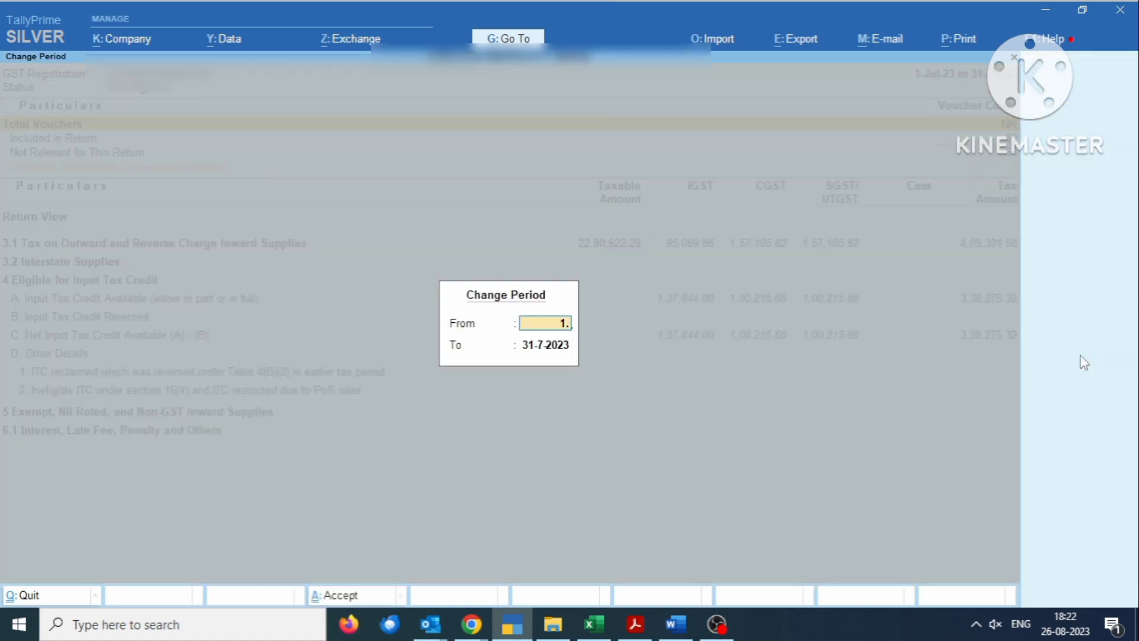
pyautogui.write('8.23')
pyautogui.press('Return')
pyautogui.write('31')
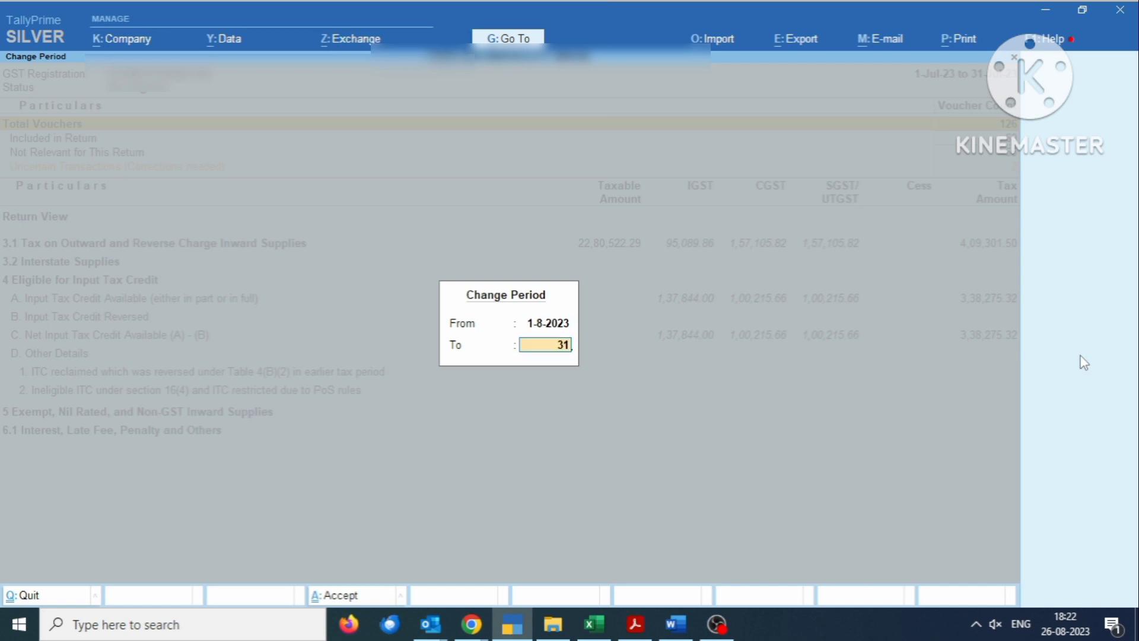
pyautogui.write('.8.23')
pyautogui.press('Return')
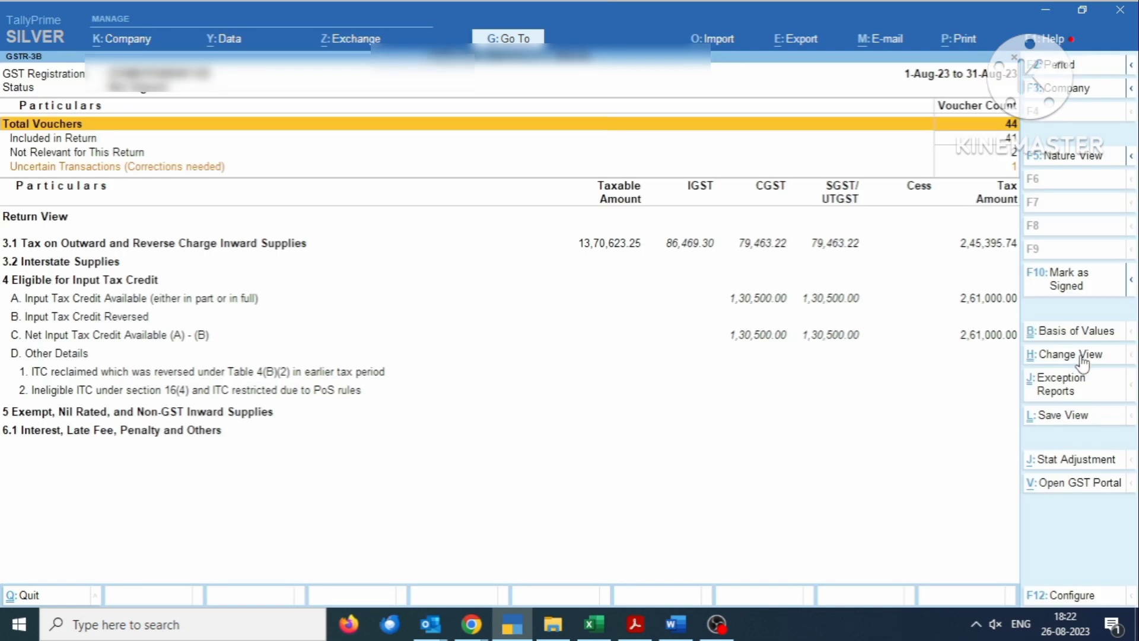
pyautogui.press('Down')
pyautogui.press('Down')
pyautogui.press('Down')
pyautogui.press('Down')
pyautogui.press('Down')
pyautogui.press('Down')
pyautogui.press('Down')
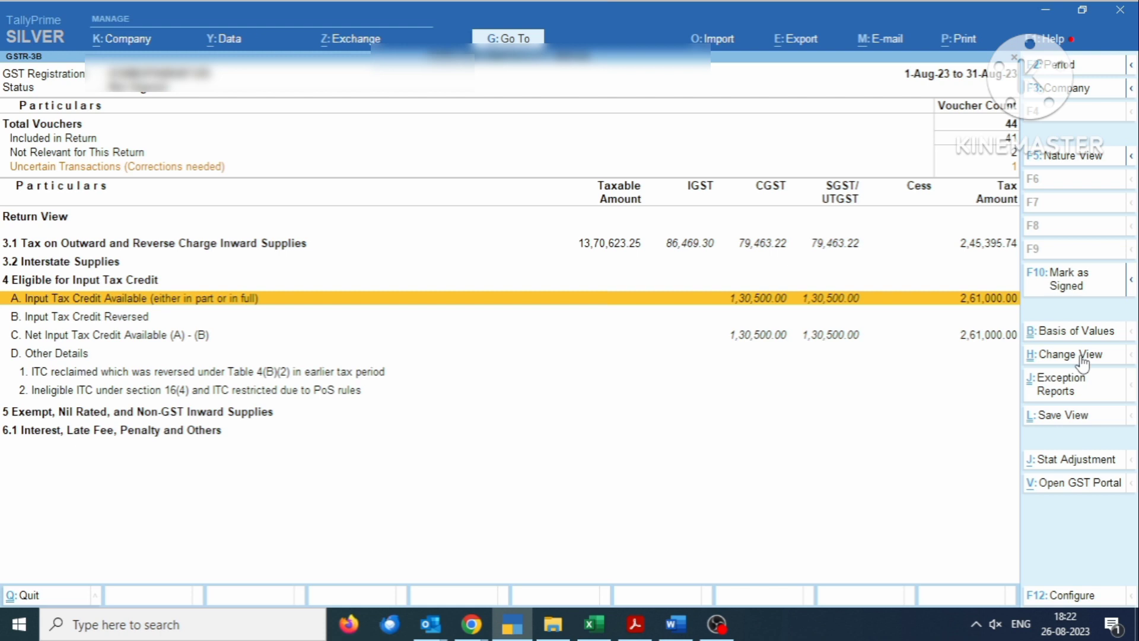
pyautogui.press('Down')
pyautogui.press('Down')
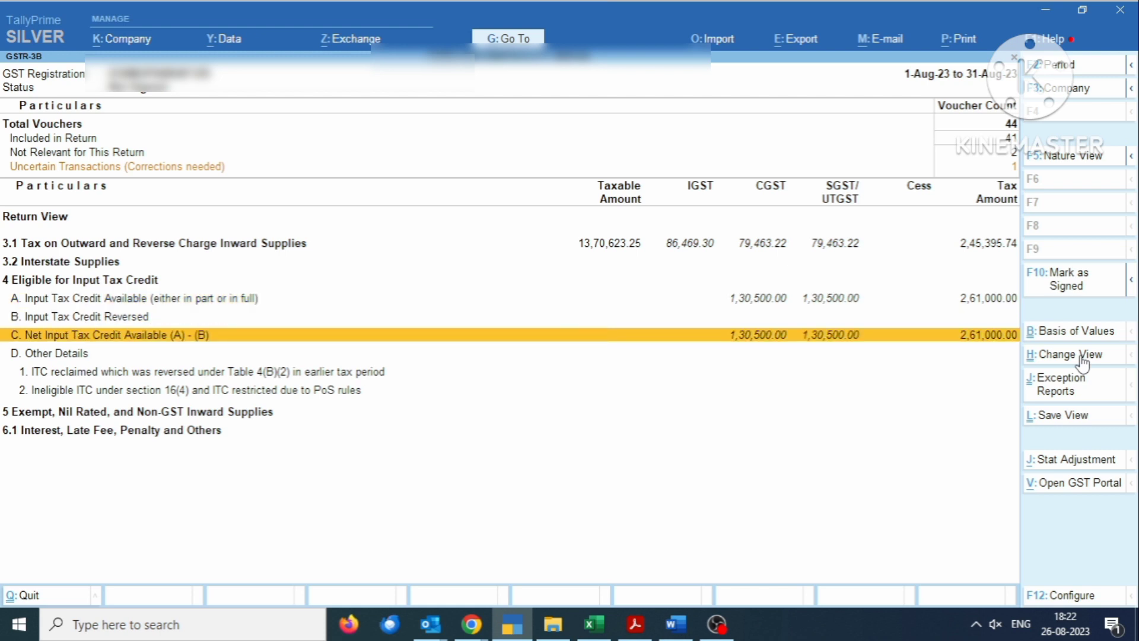
pyautogui.press('Up')
pyautogui.press('Up')
pyautogui.press('Return')
pyautogui.press('Down')
pyautogui.press('Down')
pyautogui.press('Down')
pyautogui.press('Down')
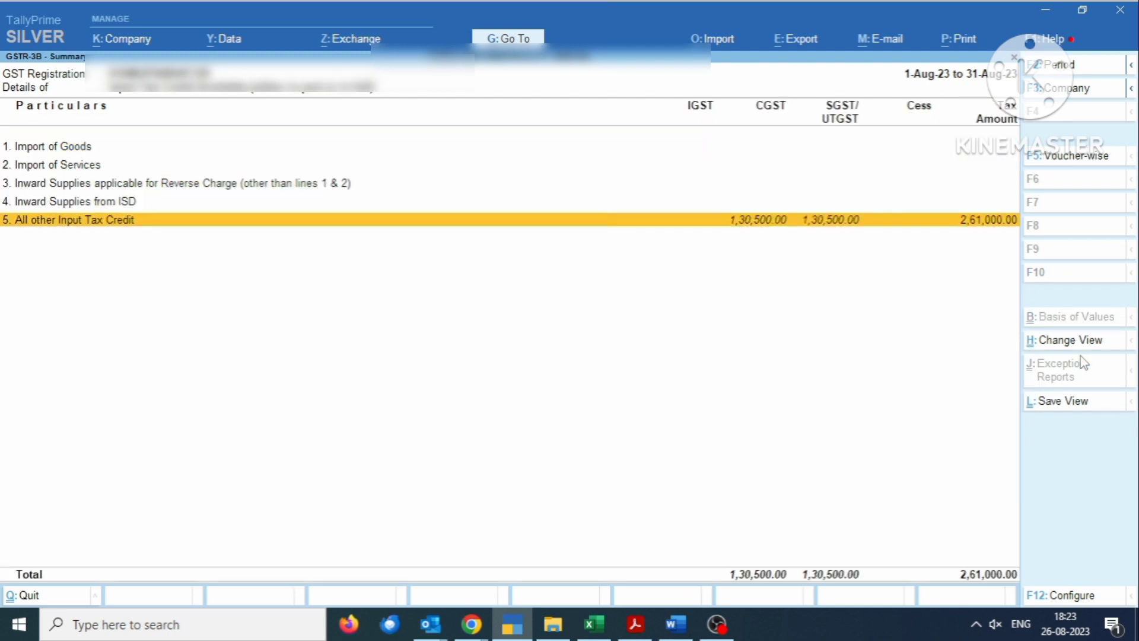
pyautogui.press('Return')
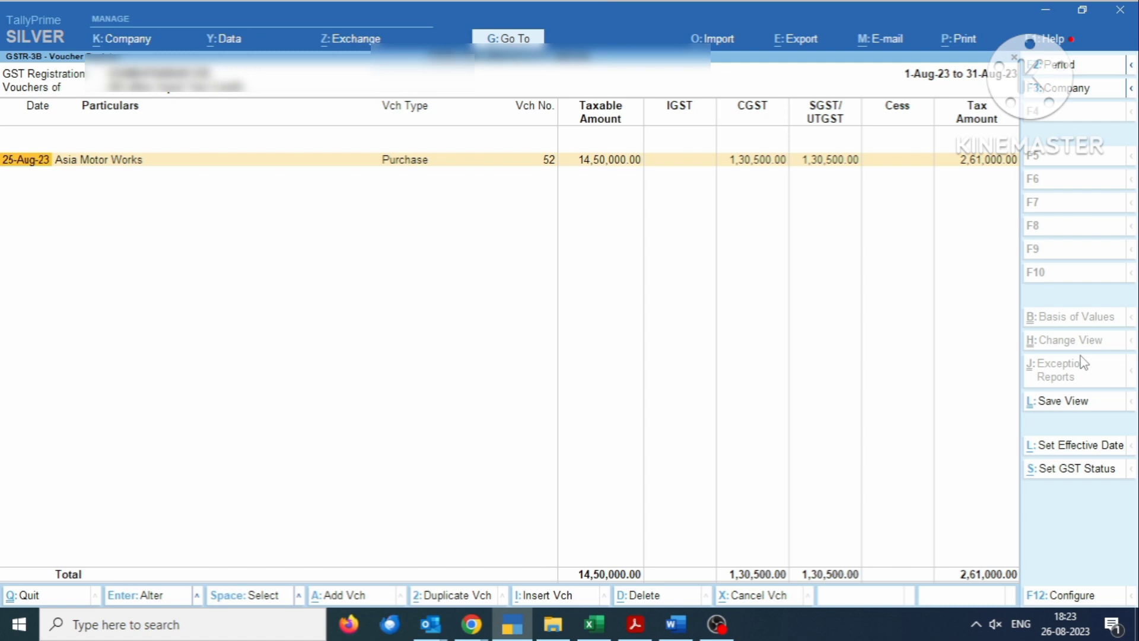
pyautogui.press('Return')
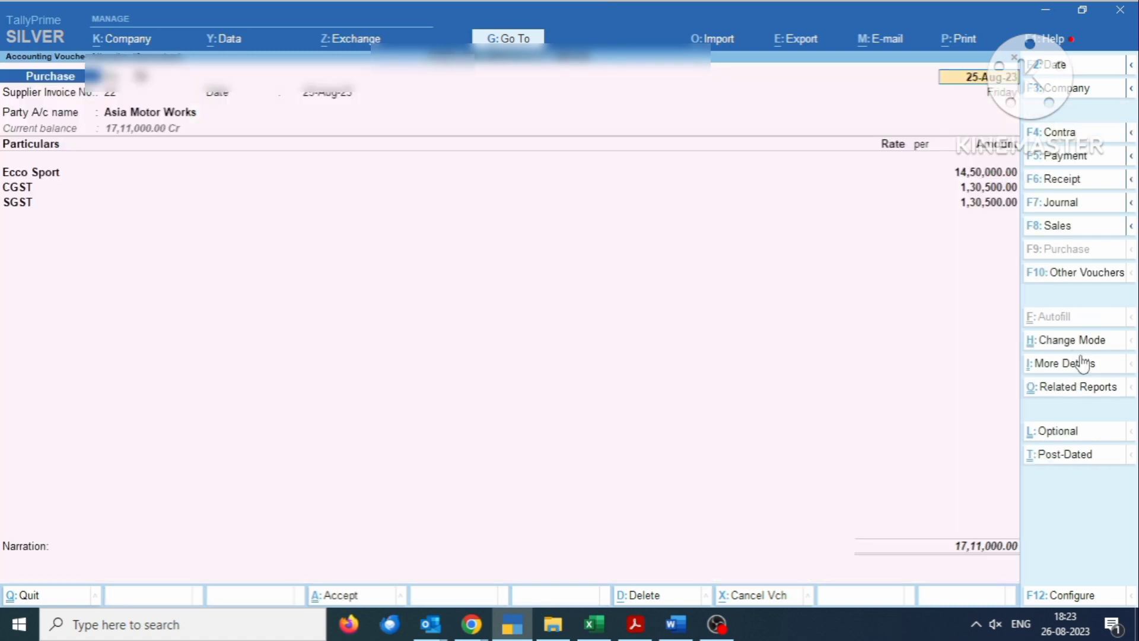
pyautogui.press('BackSpace')
pyautogui.press('Escape')
pyautogui.press('Escape')
pyautogui.press('Escape')
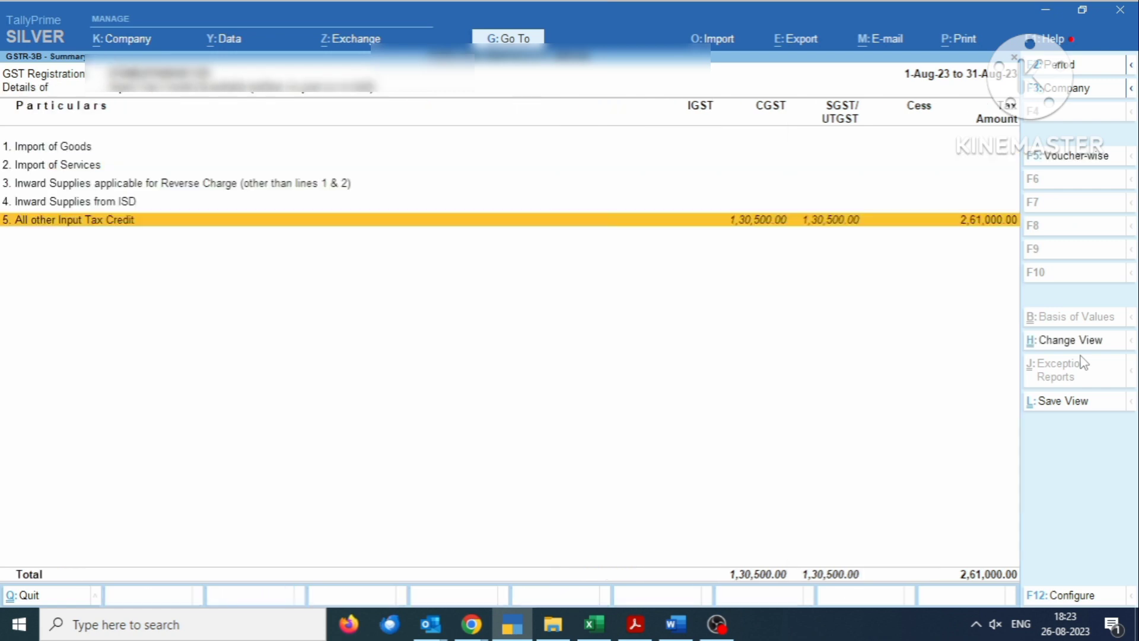
pyautogui.press('Down')
pyautogui.press('Down')
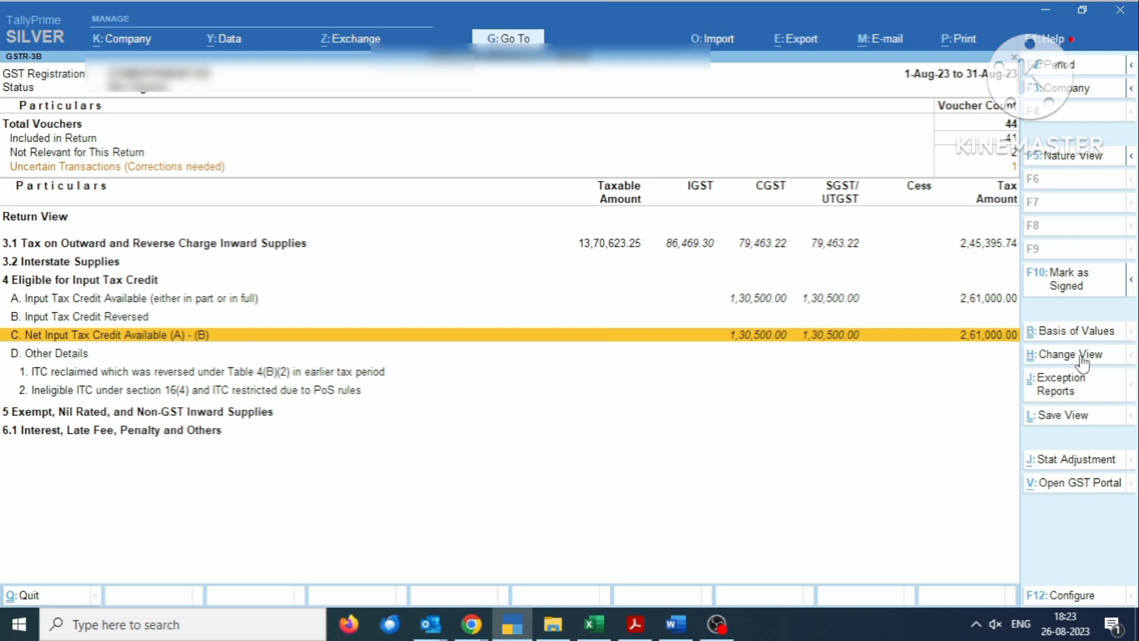
pyautogui.press('Escape')
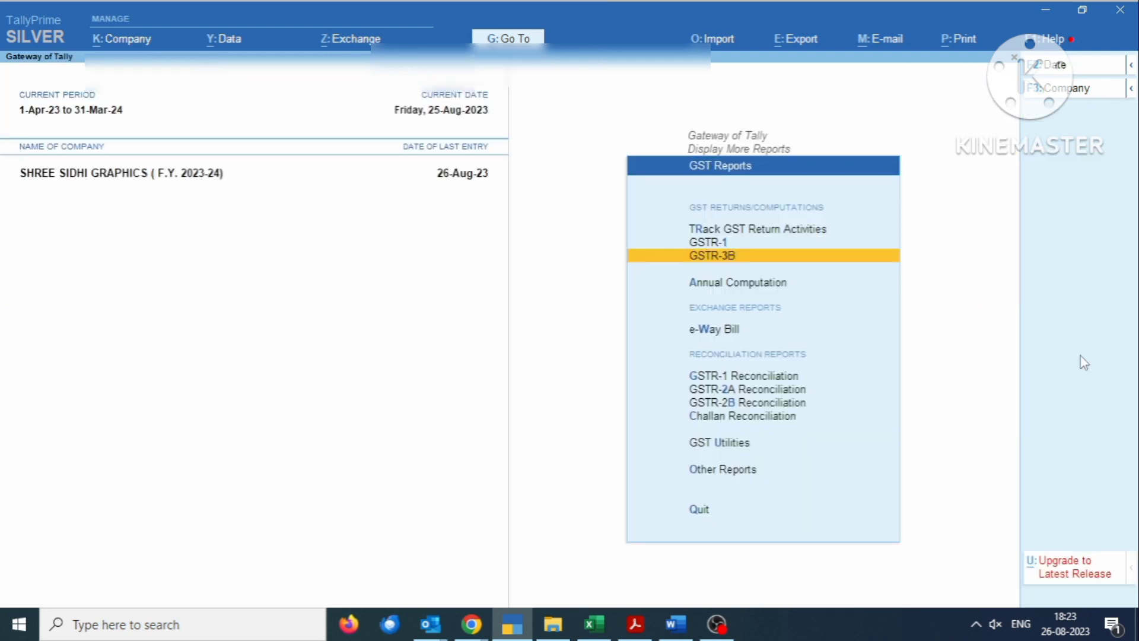
# - Open the Asia Motor Works ledger vouchers, delete purchase voucher No. 52, and return to Gateway
pyautogui.press('Escape')
pyautogui.press('Escape')
pyautogui.write('da')
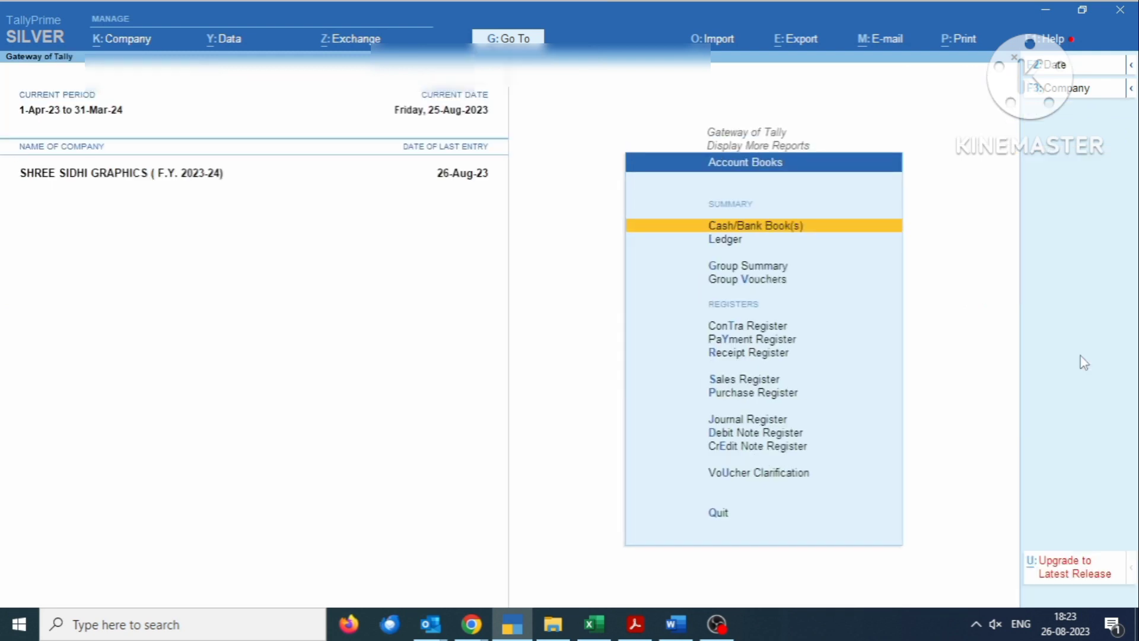
pyautogui.write('lAsia')
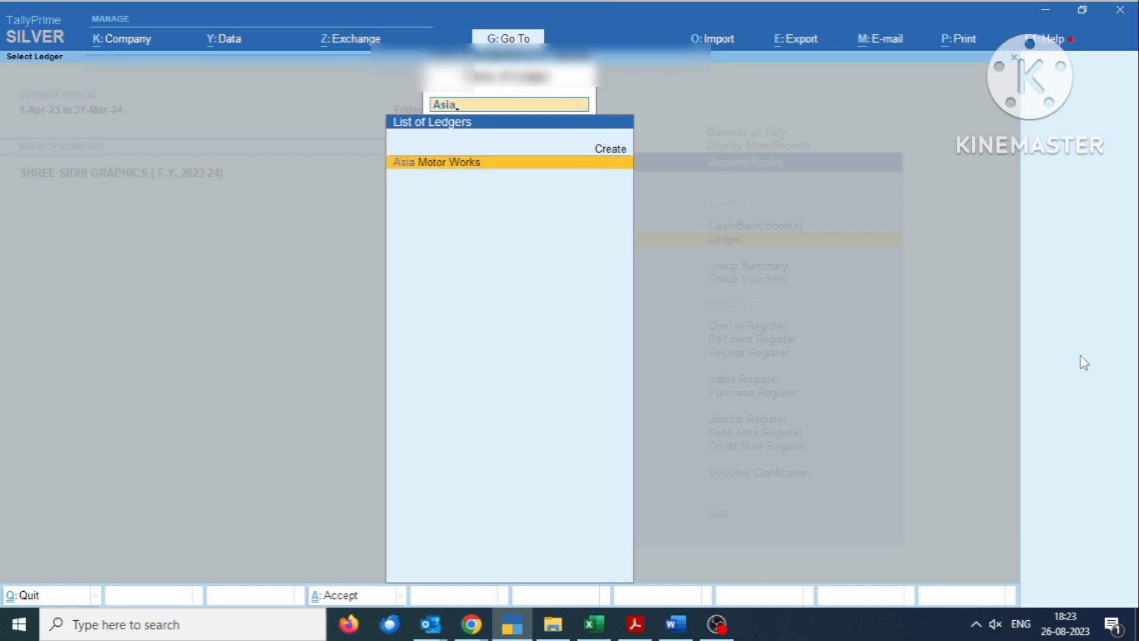
pyautogui.press('Return')
pyautogui.press('Return')
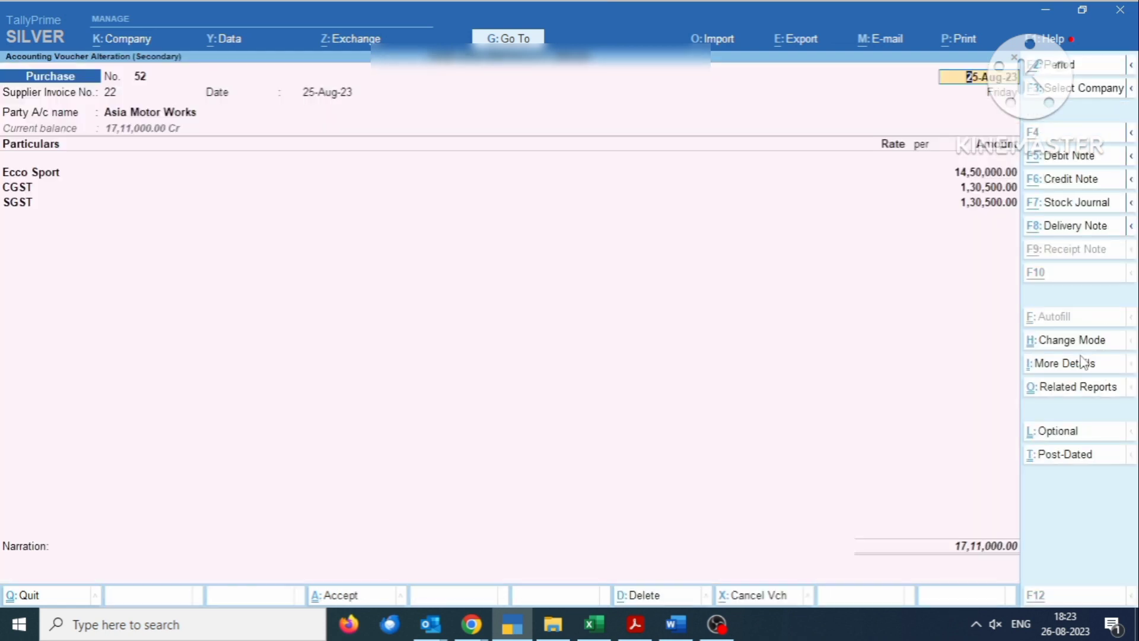
pyautogui.hotkey('alt', 'd')
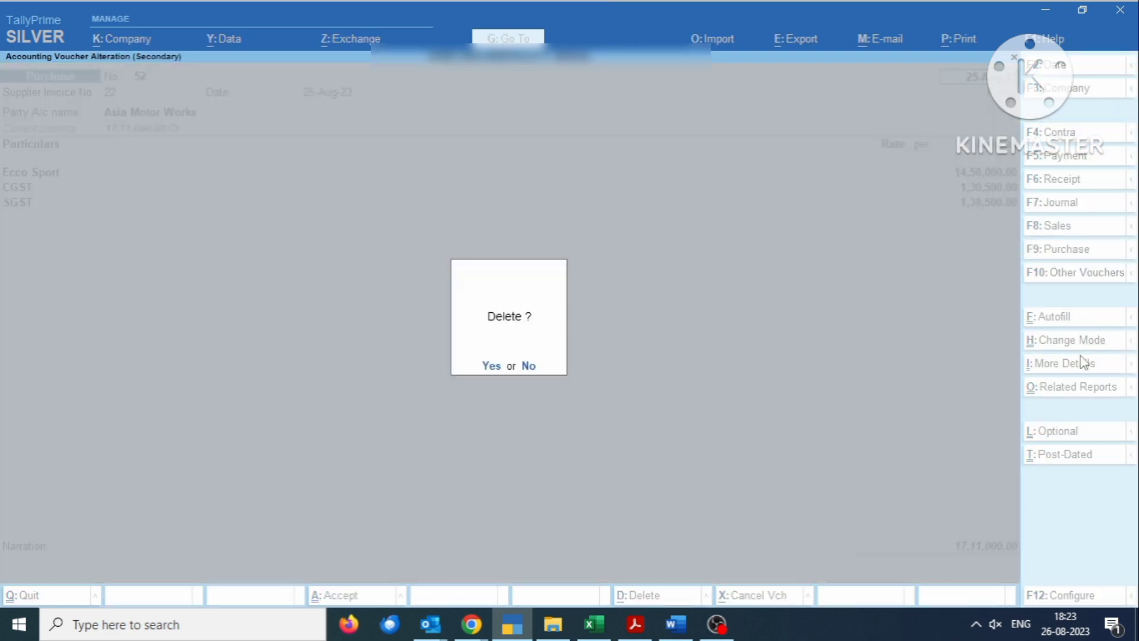
pyautogui.press('y')
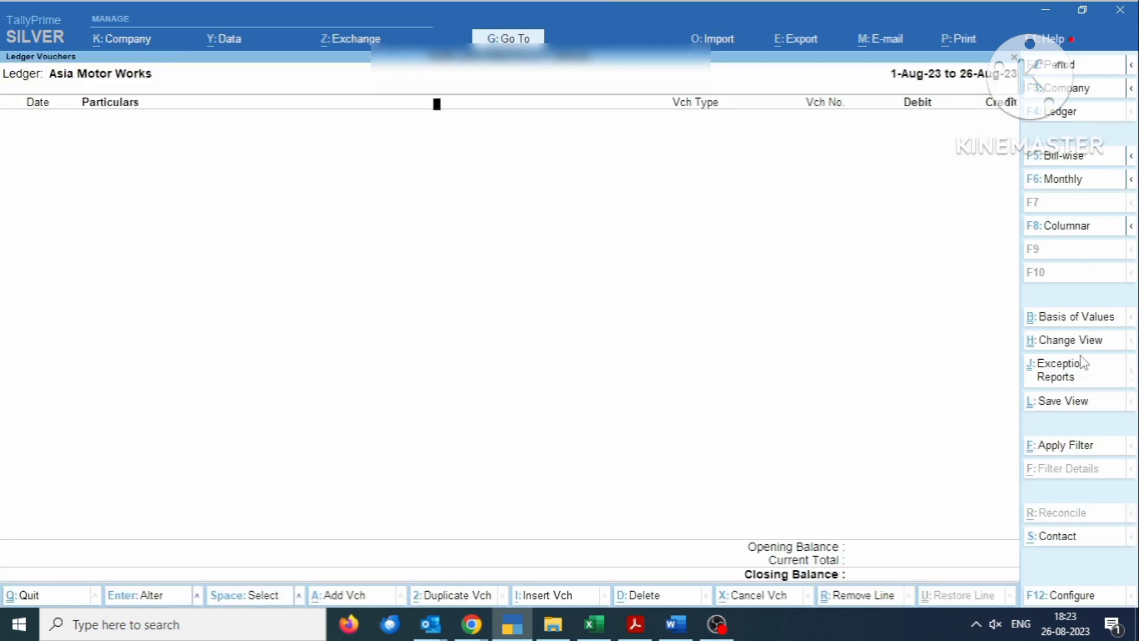
pyautogui.press('Escape')
pyautogui.press('Escape')
pyautogui.press('Escape')
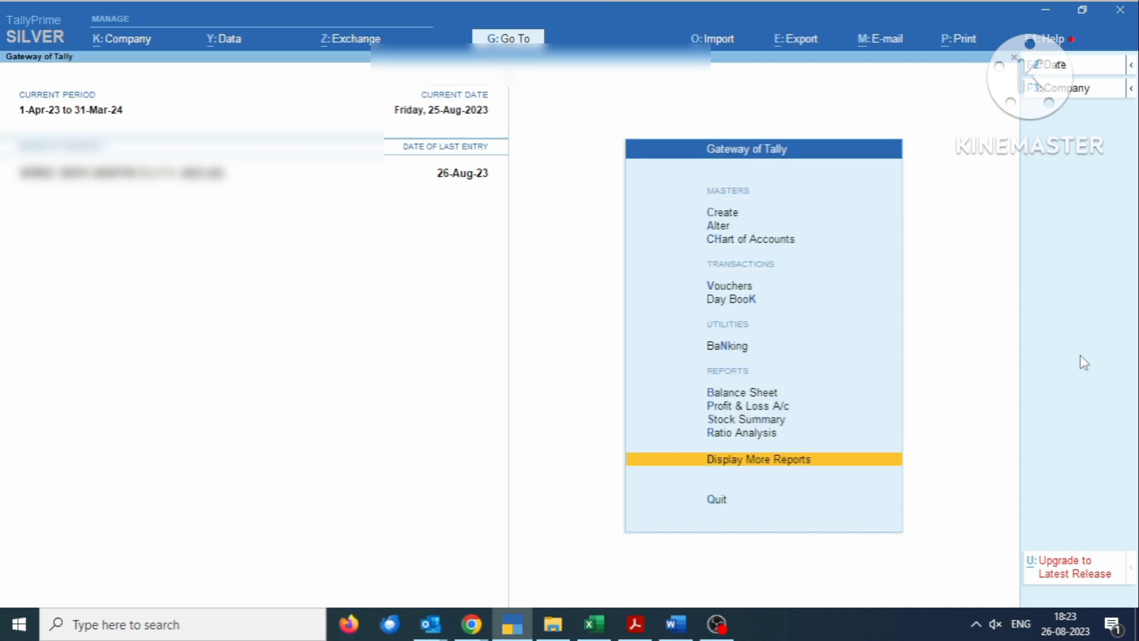
# - Start a purchase voucher dated 26.8.23 with supplier invoice 22 dated 26.8.23
pyautogui.press('v')
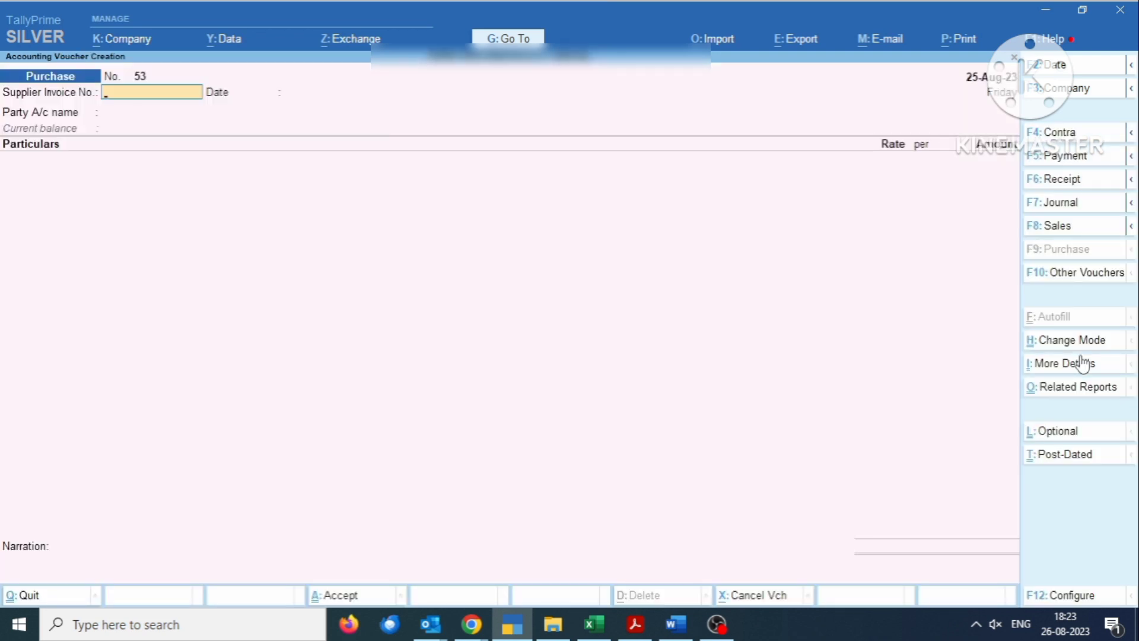
pyautogui.press('F2')
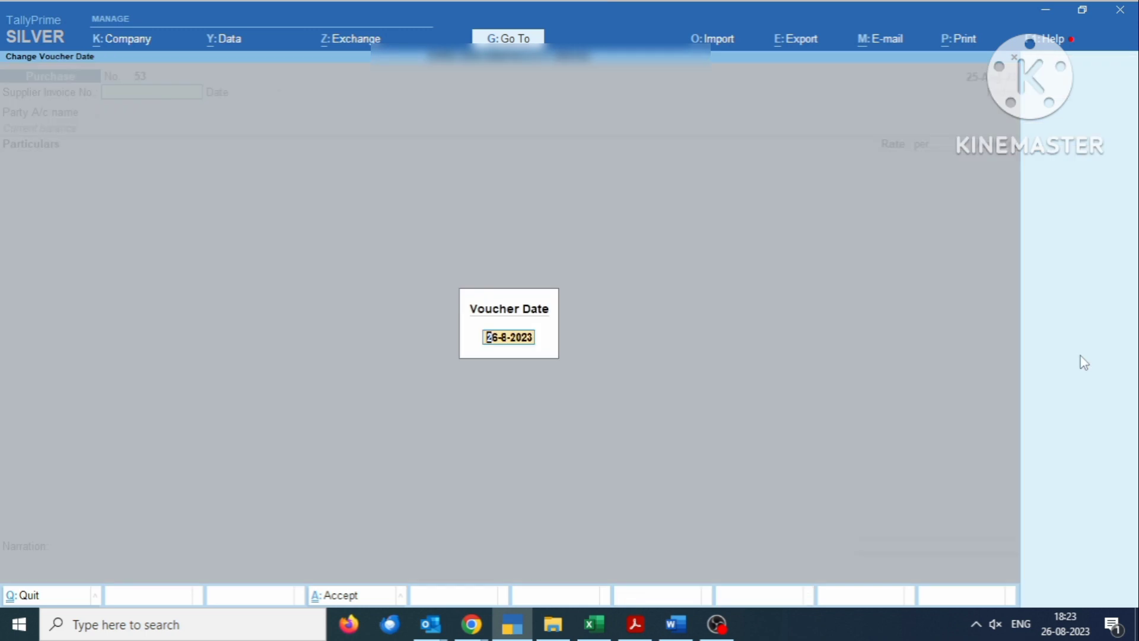
pyautogui.write('26.8.23')
pyautogui.press('Return')
pyautogui.write('2')
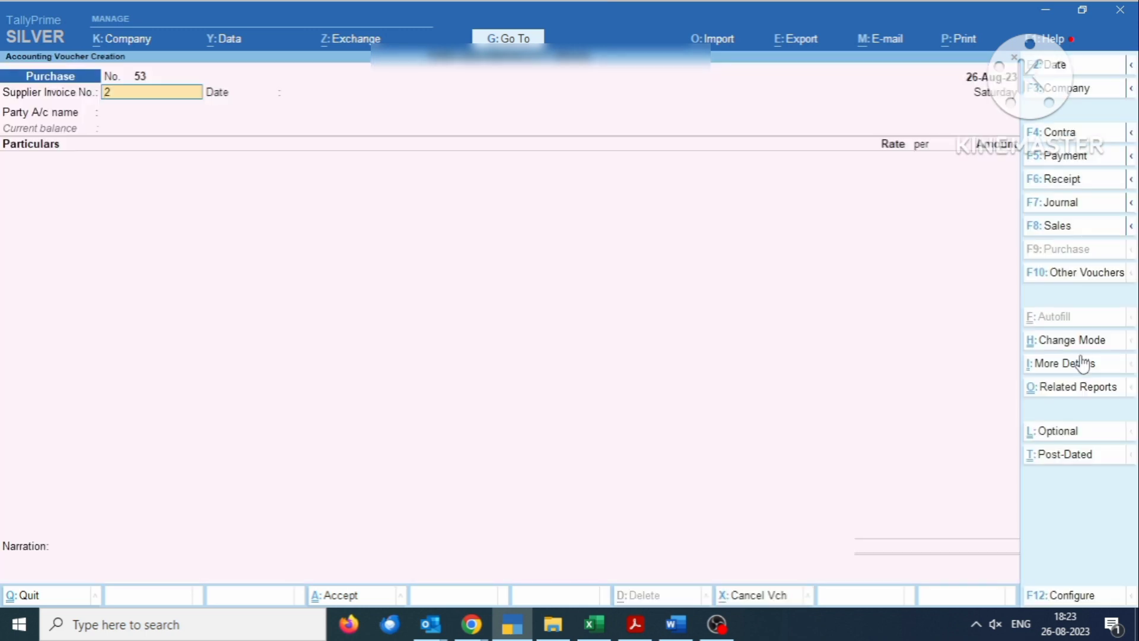
pyautogui.write('2')
pyautogui.press('Return')
pyautogui.write('26.')
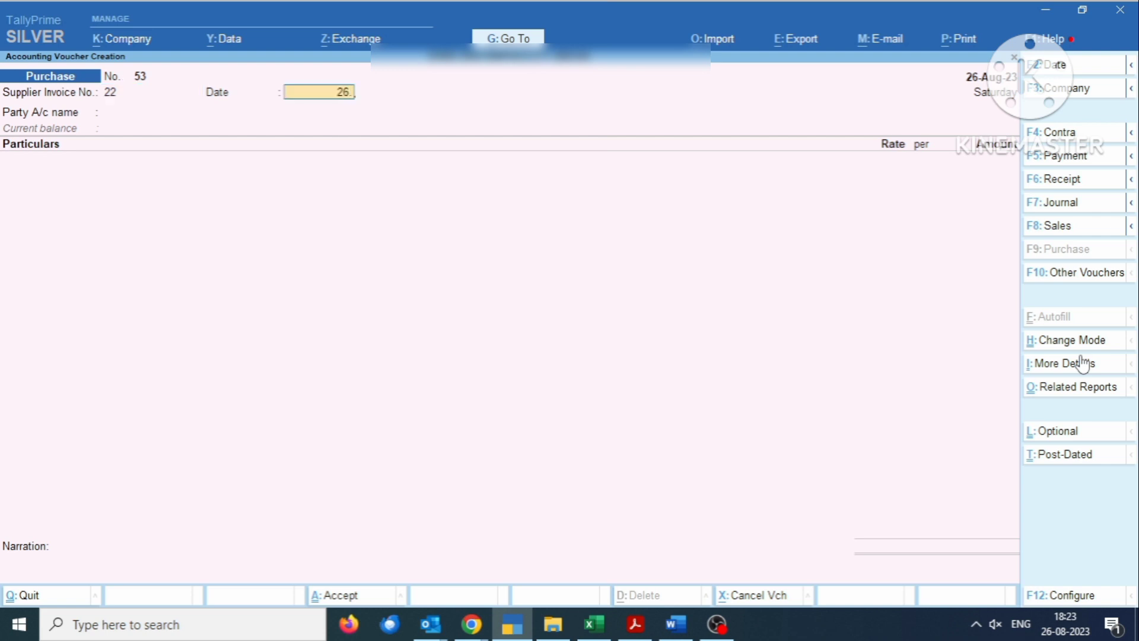
pyautogui.write('8.23')
pyautogui.press('Return')
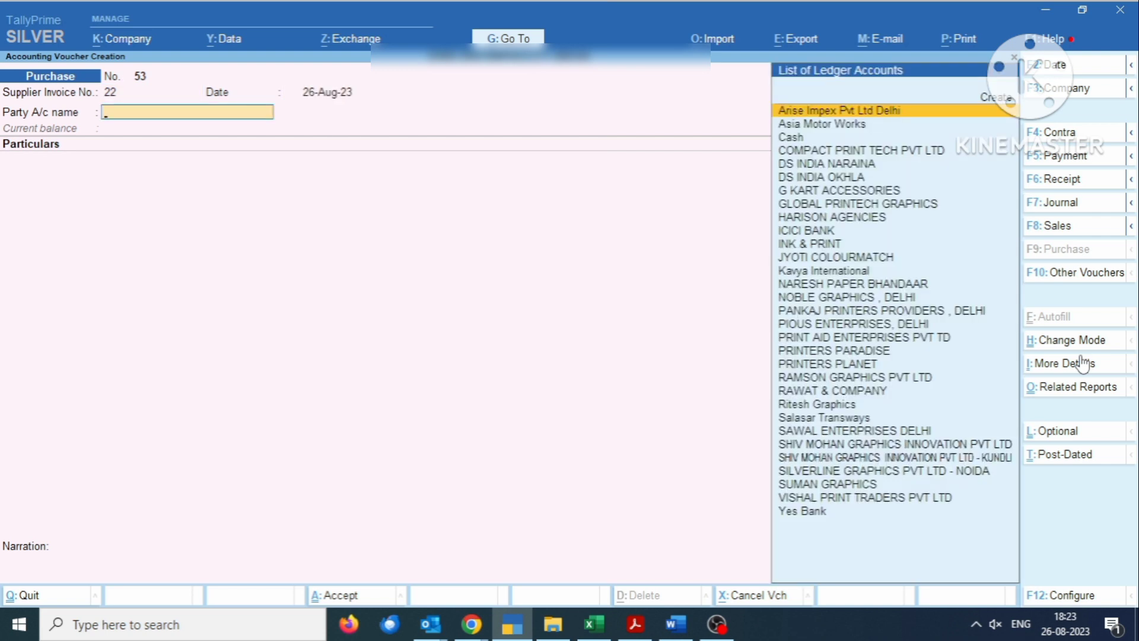
# - Choose Asia Motor Works as the party, skip party details, and begin a new asset ledger
pyautogui.write('ia')
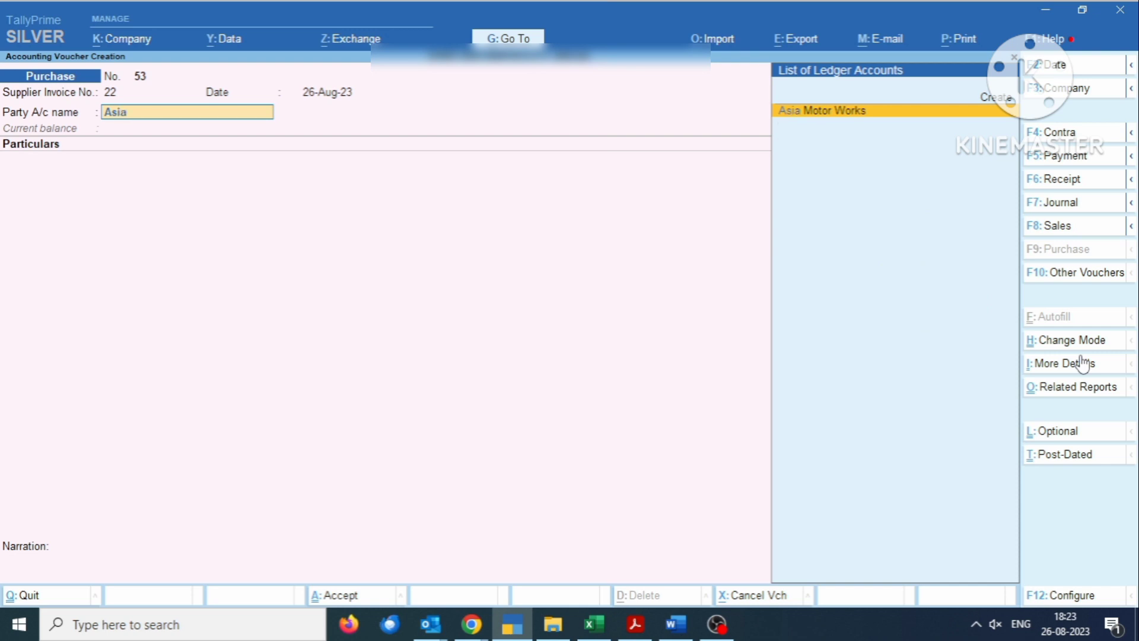
pyautogui.press('Return')
pyautogui.press('Return')
pyautogui.press('Return')
pyautogui.press('Return')
pyautogui.press('Return')
pyautogui.press('Return')
pyautogui.press('Return')
pyautogui.press('Return')
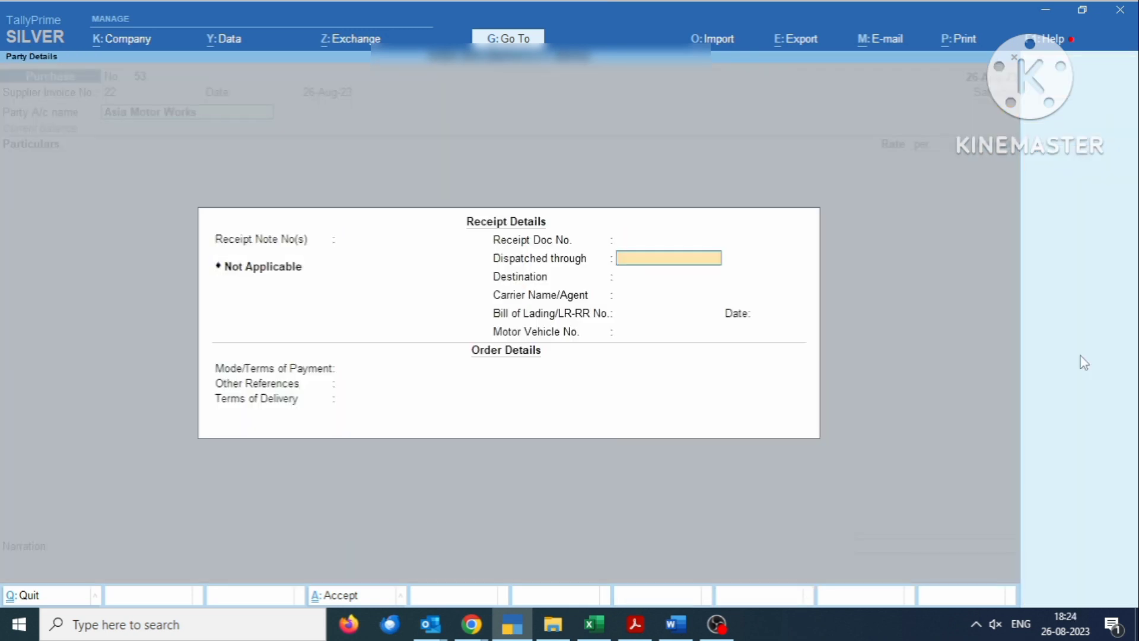
pyautogui.press('Return')
pyautogui.press('Return')
pyautogui.press('Return')
pyautogui.press('Return')
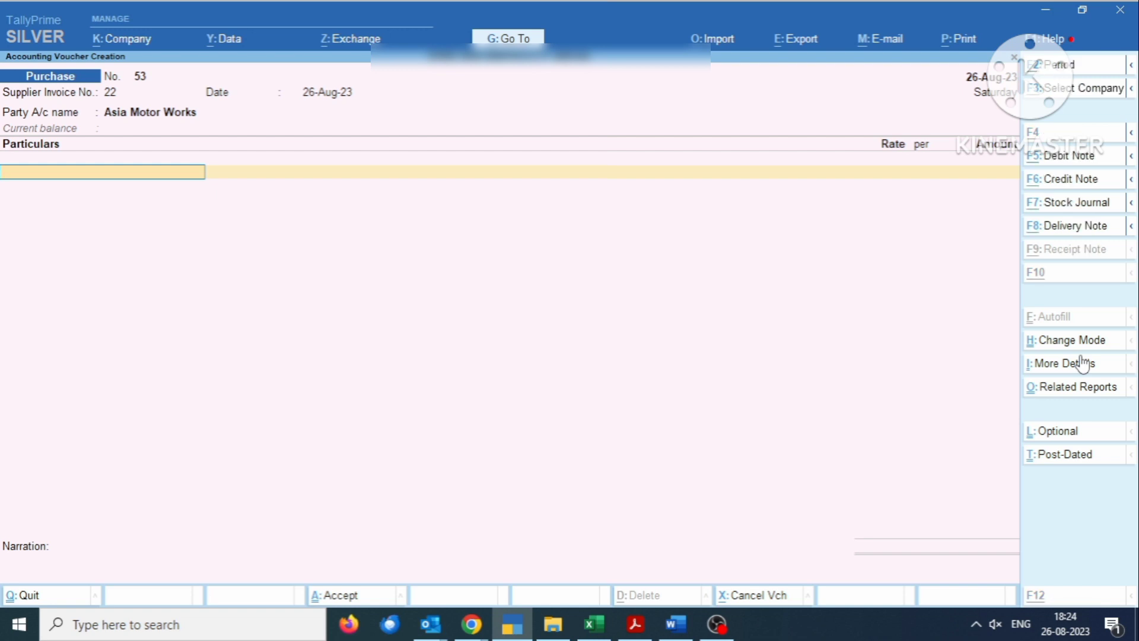
pyautogui.hotkey('alt', 'c')
# - Name the new ledger Ecco Sports and place it under Fixed Assets
pyautogui.write('E')
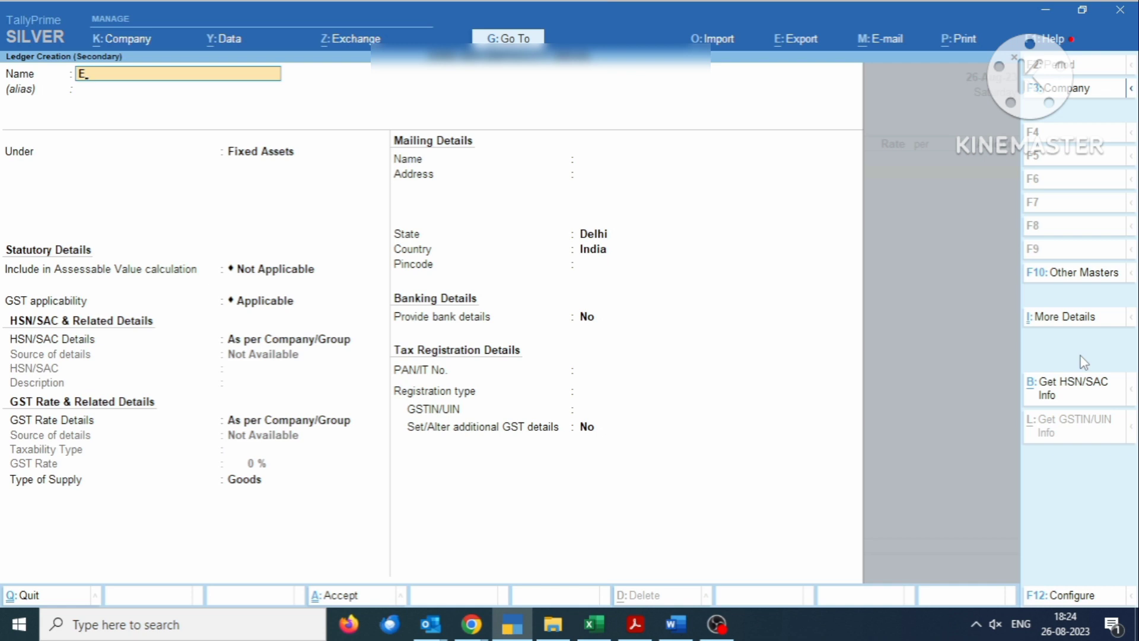
pyautogui.write('cco Sports')
pyautogui.press('Return')
pyautogui.press('Return')
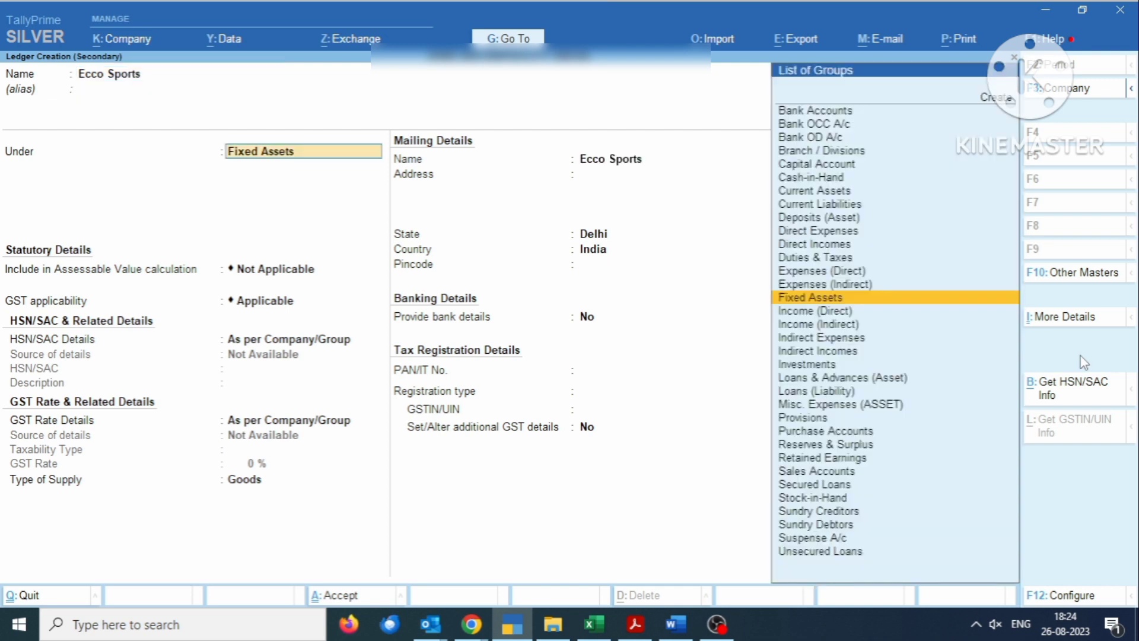
pyautogui.press('Return')
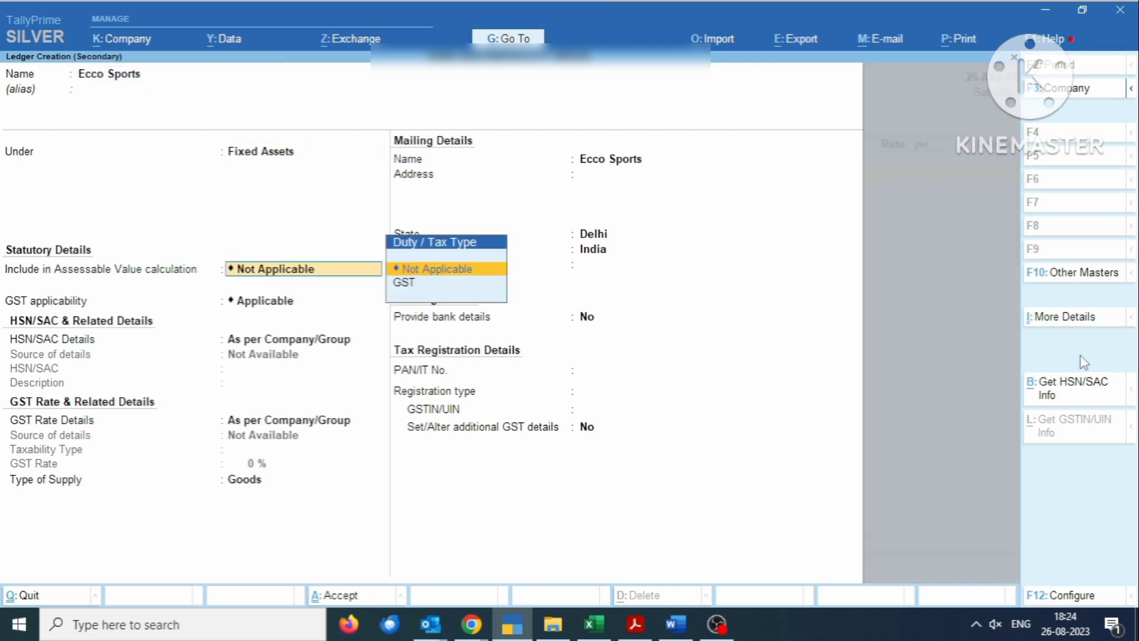
pyautogui.press('Return')
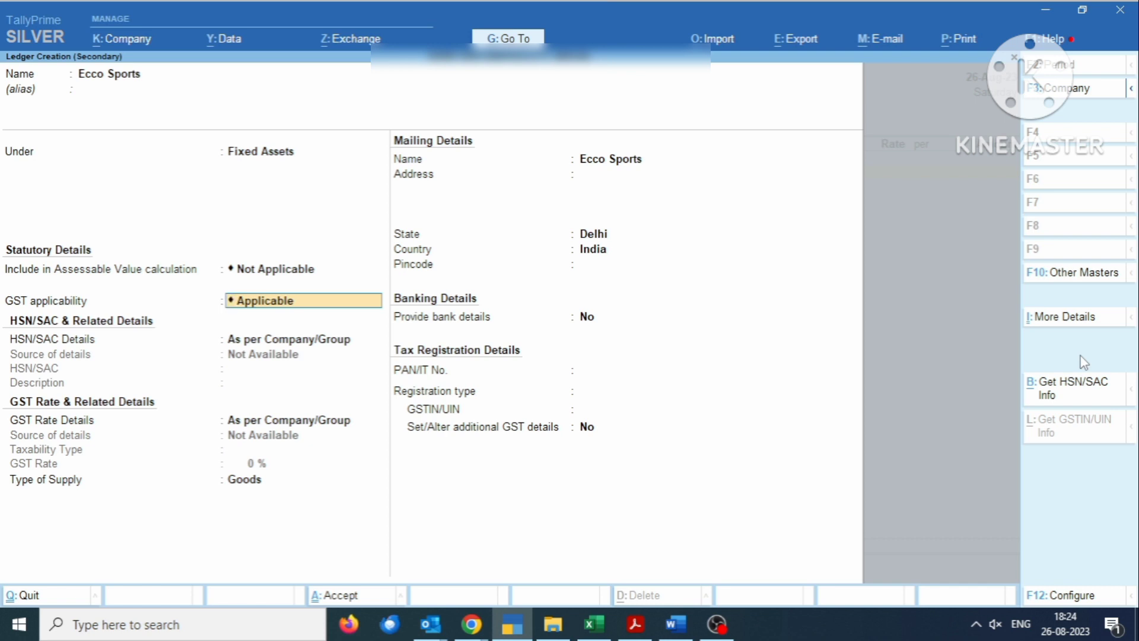
# - Set GST applicability to Not Applicable and pass the mailing and registration fields to Accept
pyautogui.press('BackSpace')
pyautogui.press('Return')
pyautogui.press('Down')
pyautogui.press('Return')
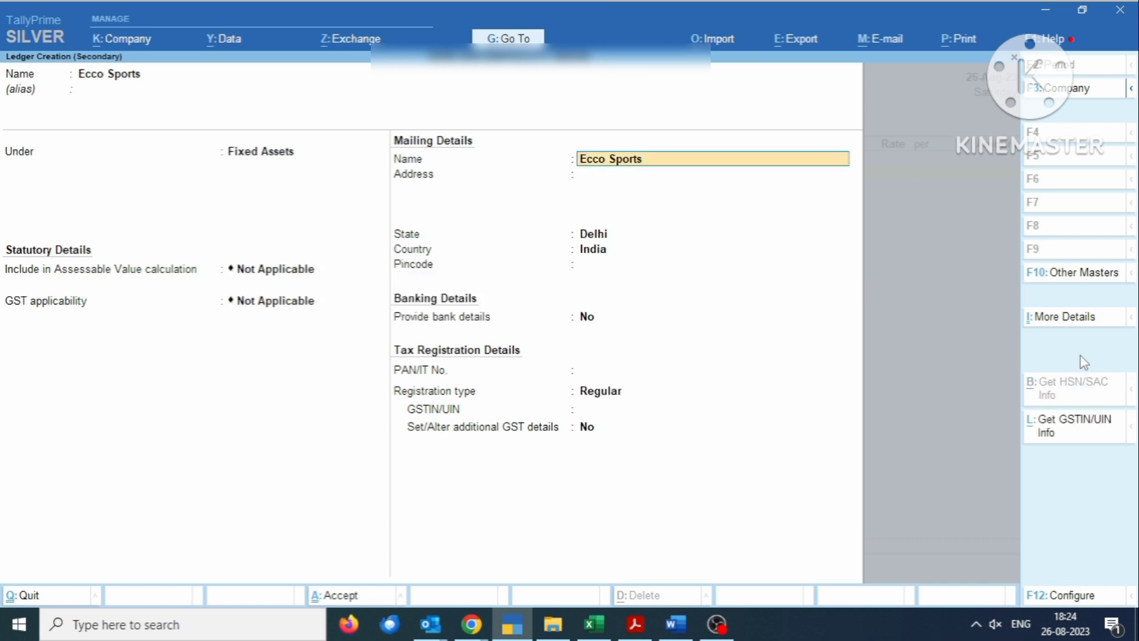
pyautogui.press('Return')
pyautogui.press('Return')
pyautogui.press('Return')
pyautogui.press('Return')
pyautogui.press('Return')
pyautogui.press('Return')
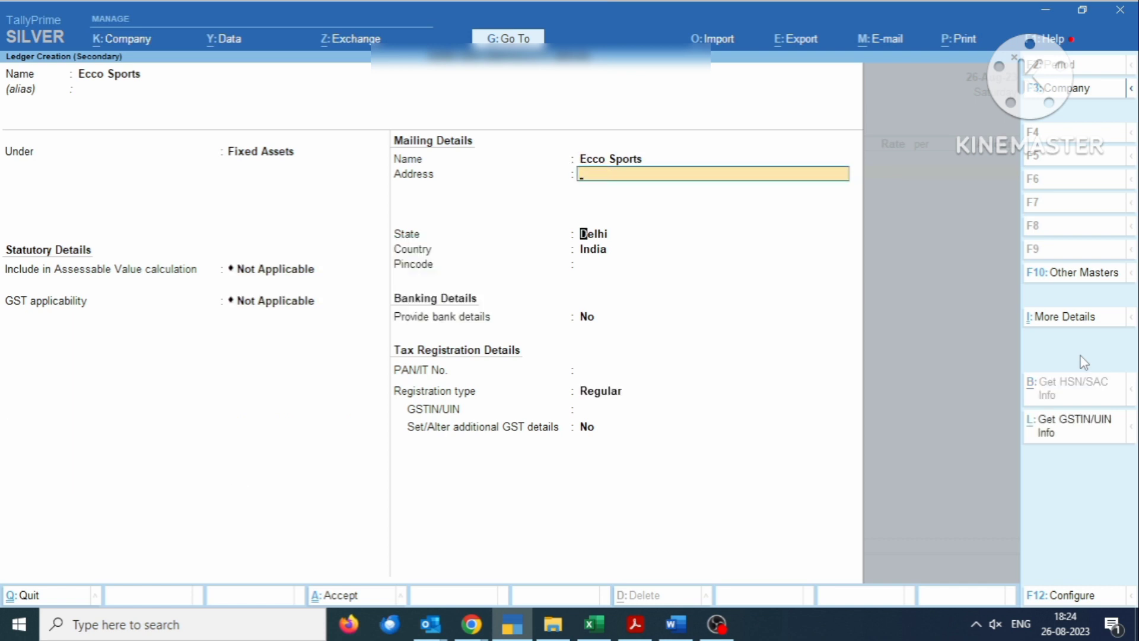
pyautogui.press('Return')
pyautogui.press('Return')
pyautogui.press('Return')
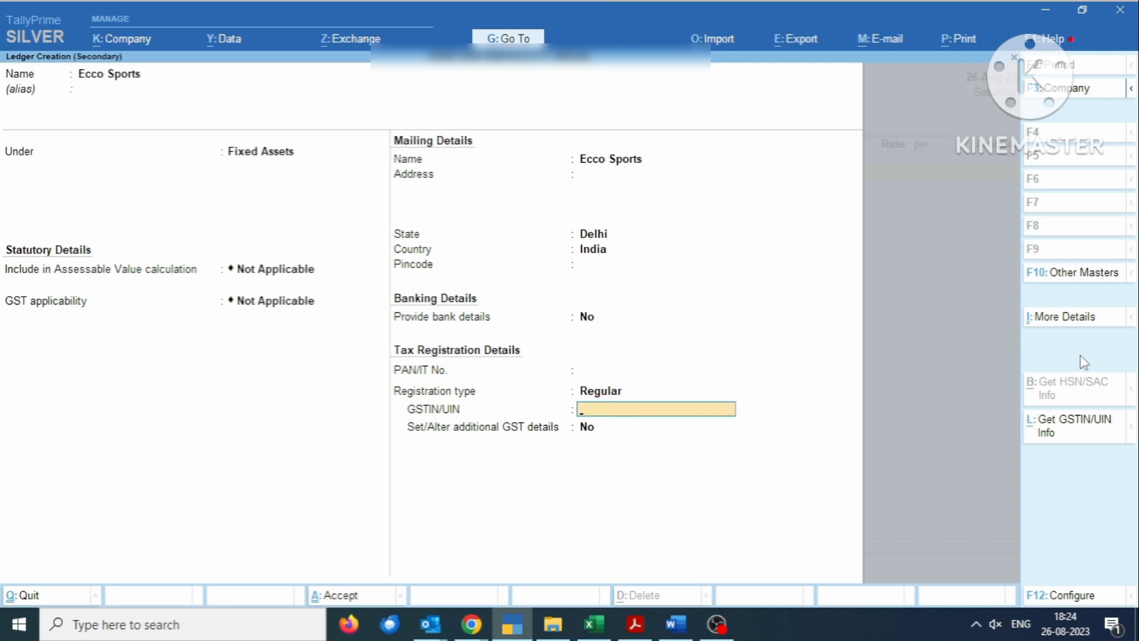
pyautogui.press('Return')
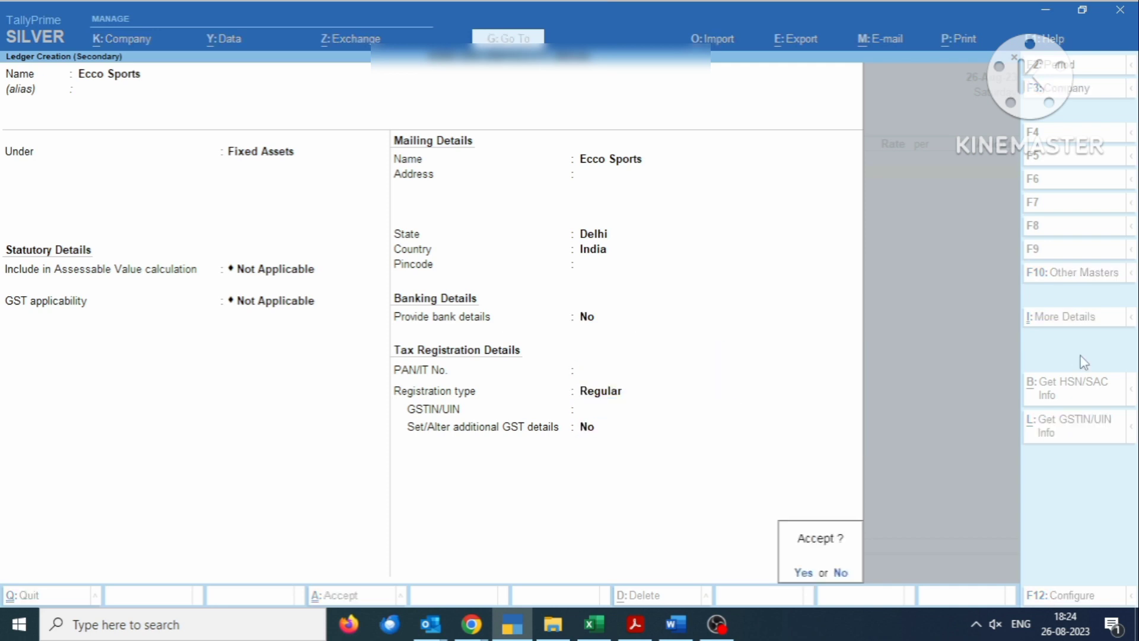
# - Save the Ecco Sports ledger, enter 17,11,000.00 against it, and accept purchase voucher No. 53
pyautogui.press('Return')
pyautogui.press('Return')
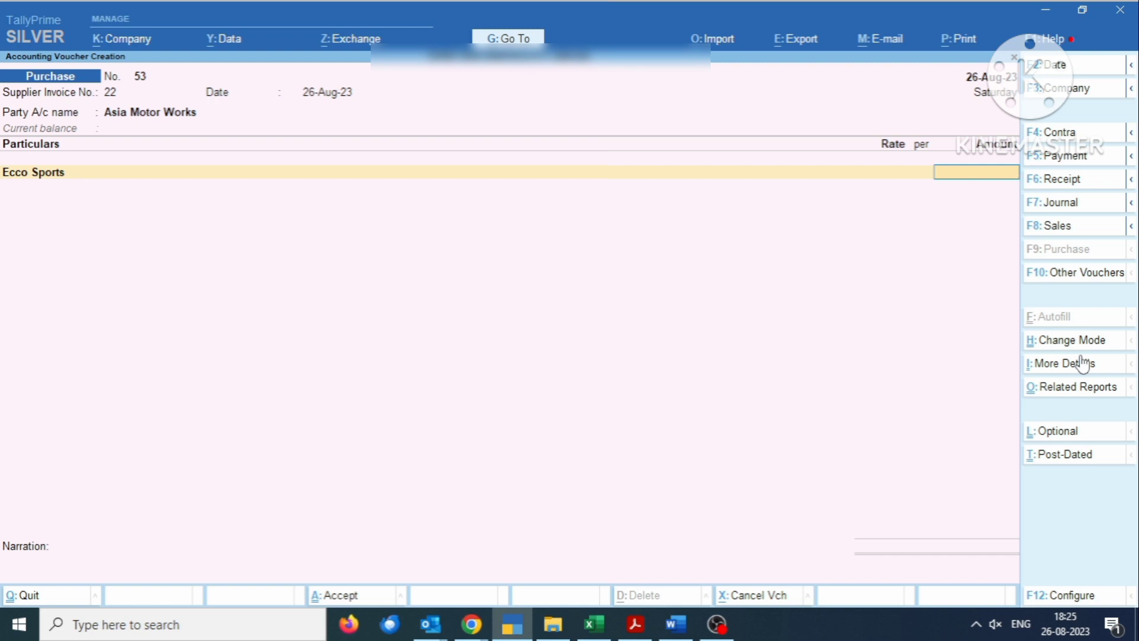
pyautogui.write('1711000')
pyautogui.press('Return')
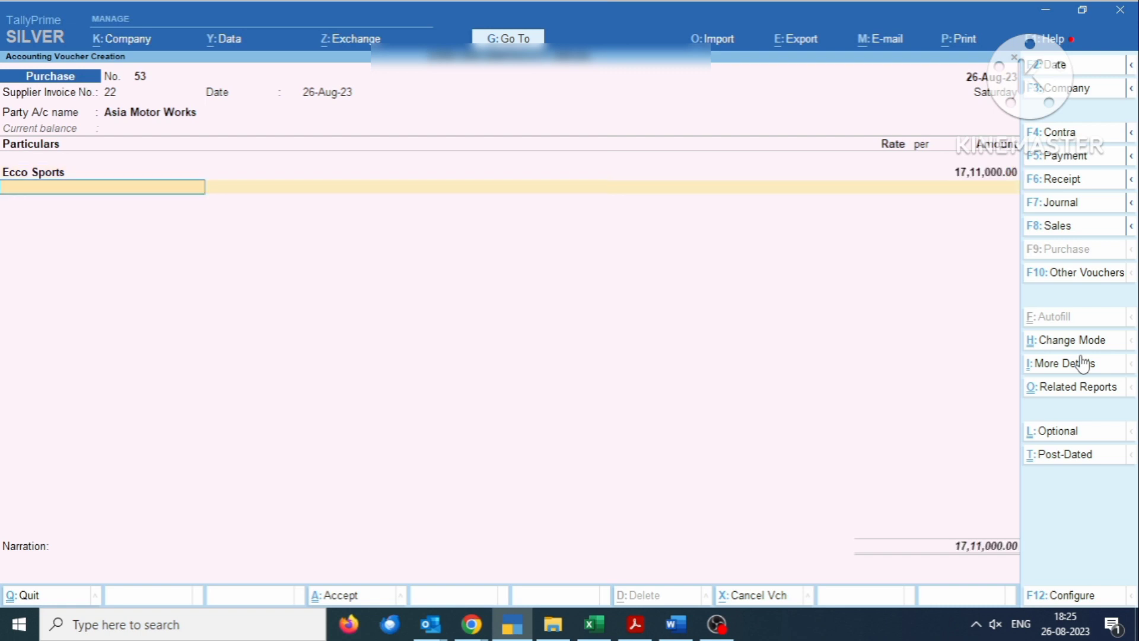
pyautogui.press('Return')
pyautogui.press('Return')
pyautogui.press('Return')
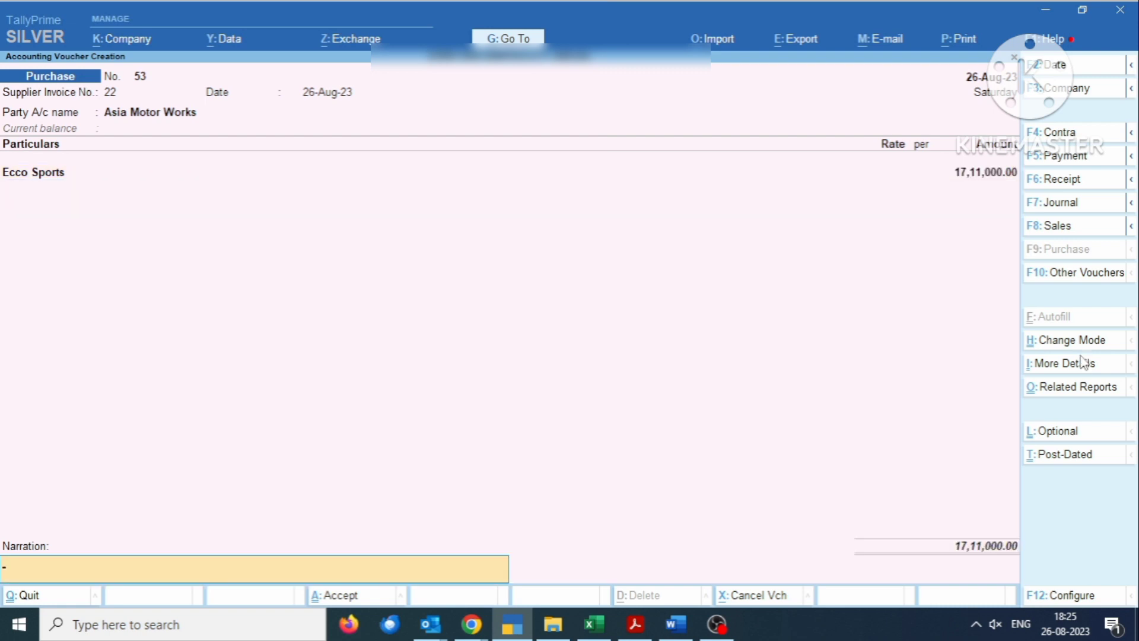
pyautogui.press('Return')
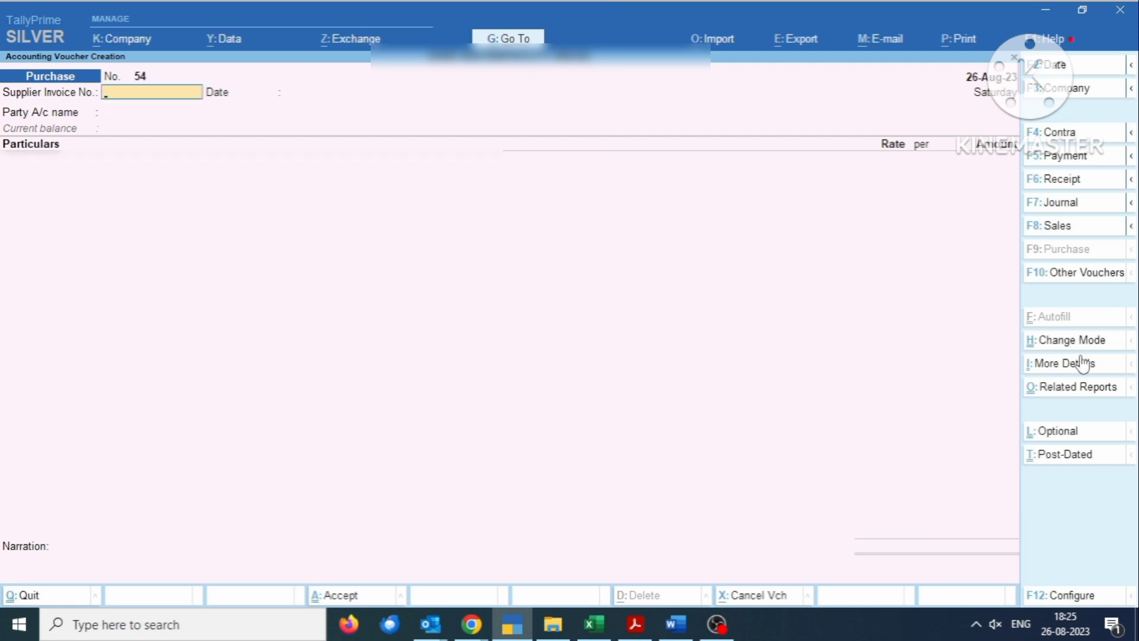
# - Leave the blank voucher and open GSTR-3B under Display More Reports > GST Reports
pyautogui.press('Escape')
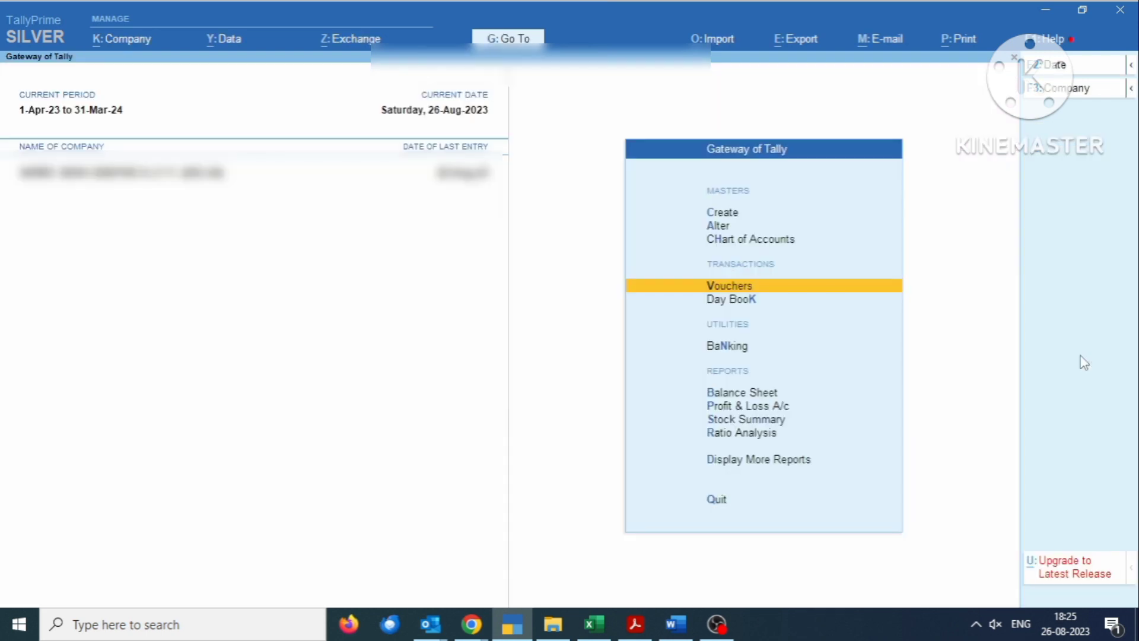
pyautogui.press('Escape')
pyautogui.press('n')
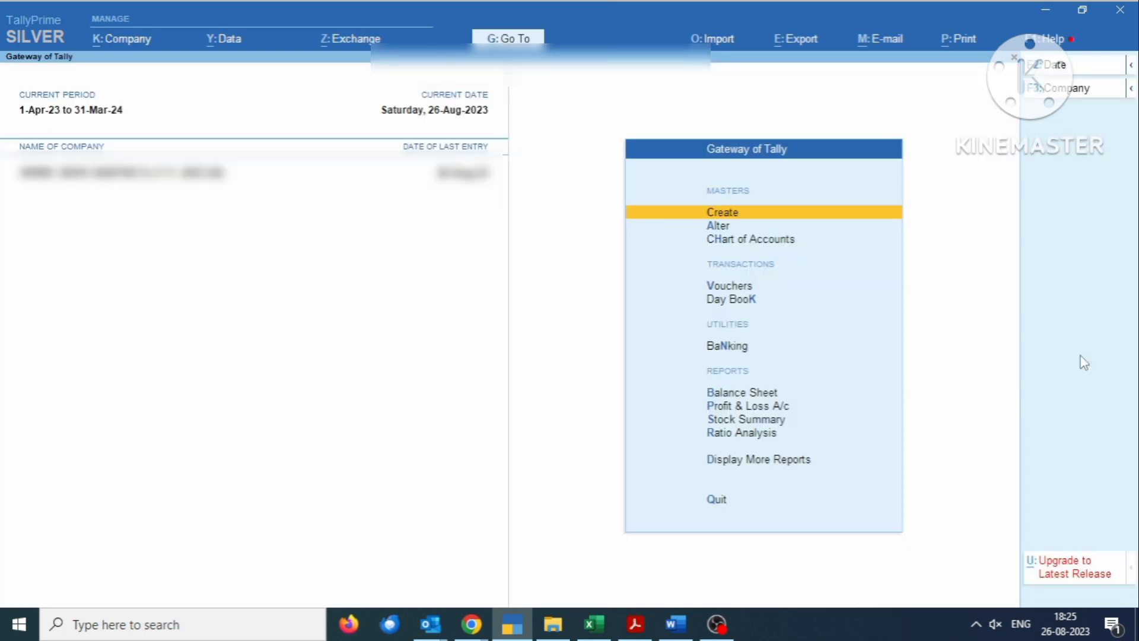
pyautogui.press('d')
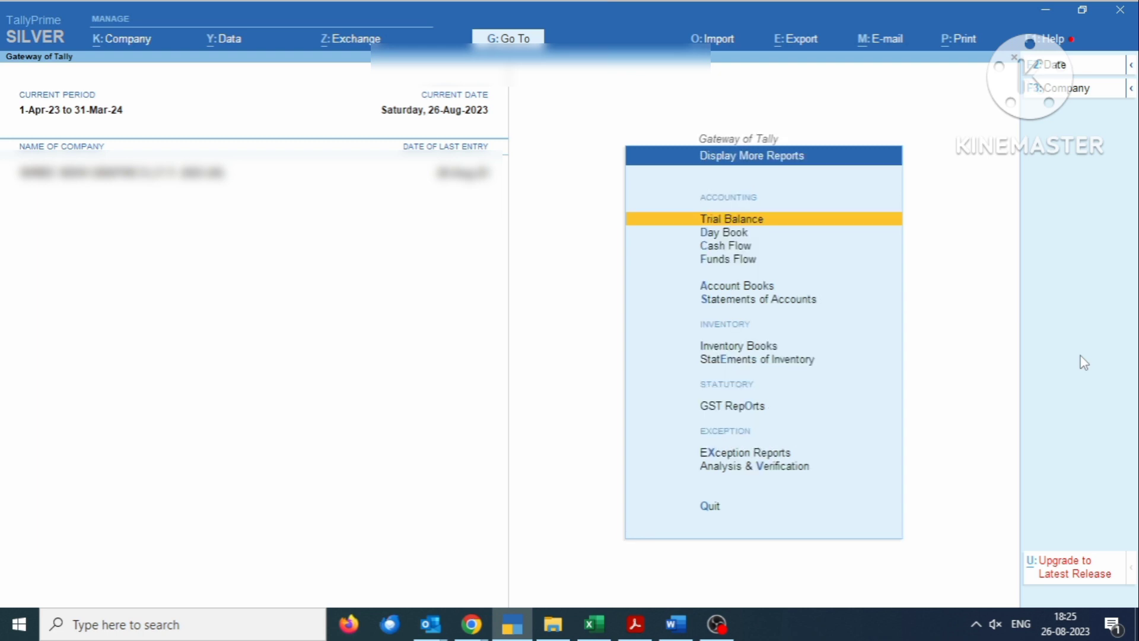
pyautogui.press('Down')
pyautogui.press('Down')
pyautogui.press('Down')
pyautogui.press('Down')
pyautogui.press('Down')
pyautogui.press('Down')
pyautogui.press('Down')
pyautogui.press('Down')
pyautogui.press('Down')
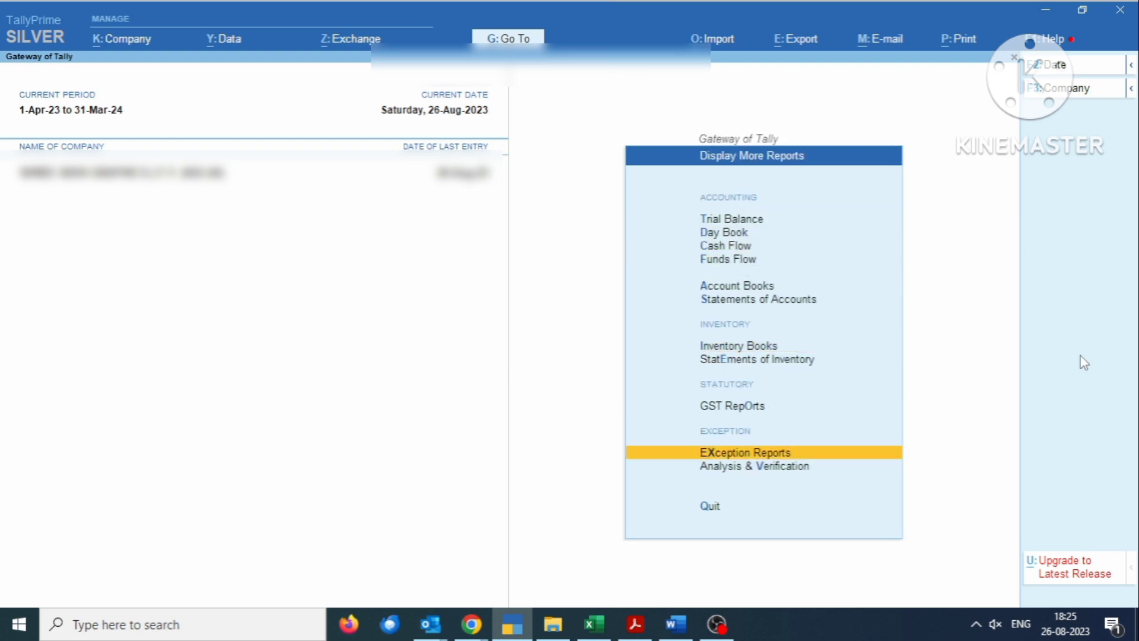
pyautogui.press('Up')
pyautogui.press('Up')
pyautogui.press('Down')
pyautogui.press('Return')
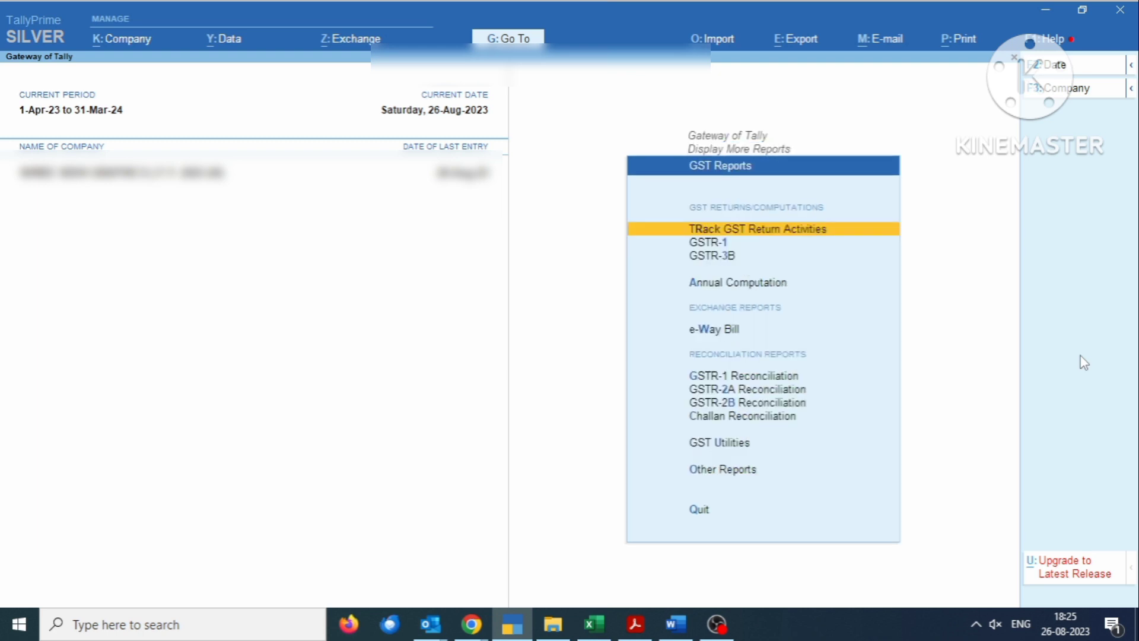
pyautogui.press('Down')
pyautogui.press('Down')
pyautogui.press('Down')
pyautogui.press('Up')
pyautogui.press('Up')
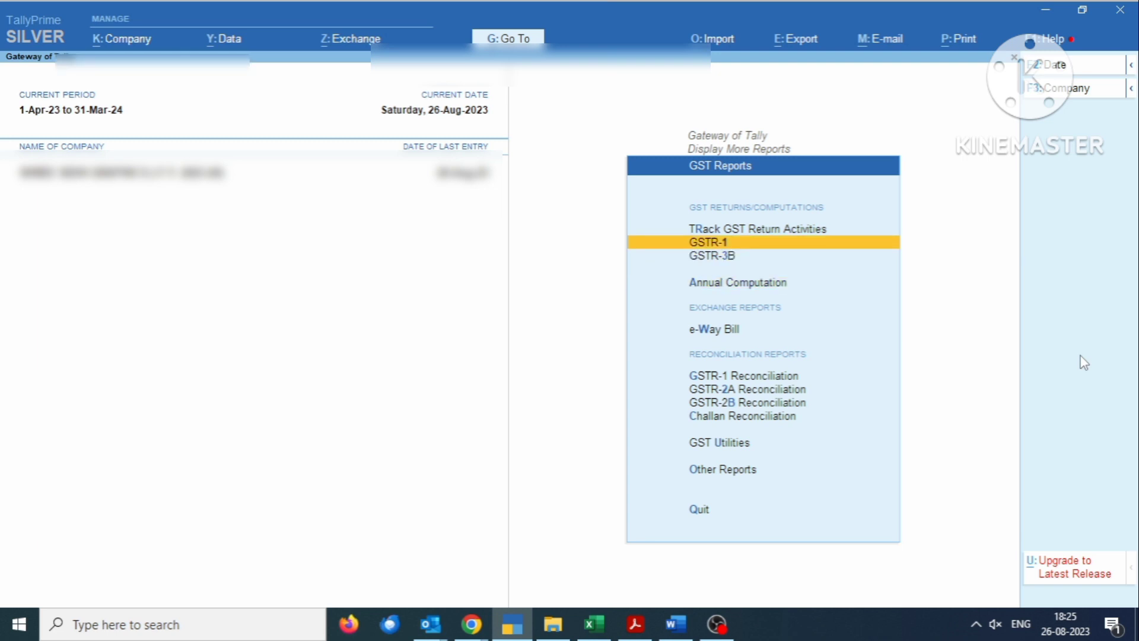
pyautogui.press('Down')
pyautogui.press('Return')
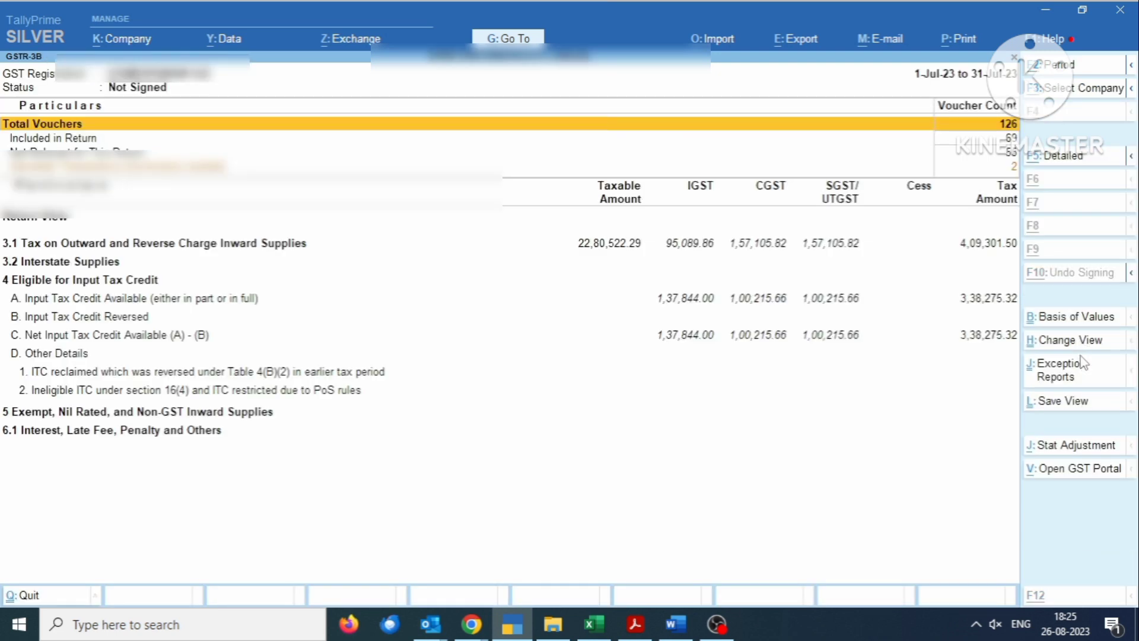
# - Set the GSTR-3B period to 1-8-2023 through 31-8-2023, check net input tax credit, and exit
pyautogui.press('F2')
pyautogui.write('1.8.2023')
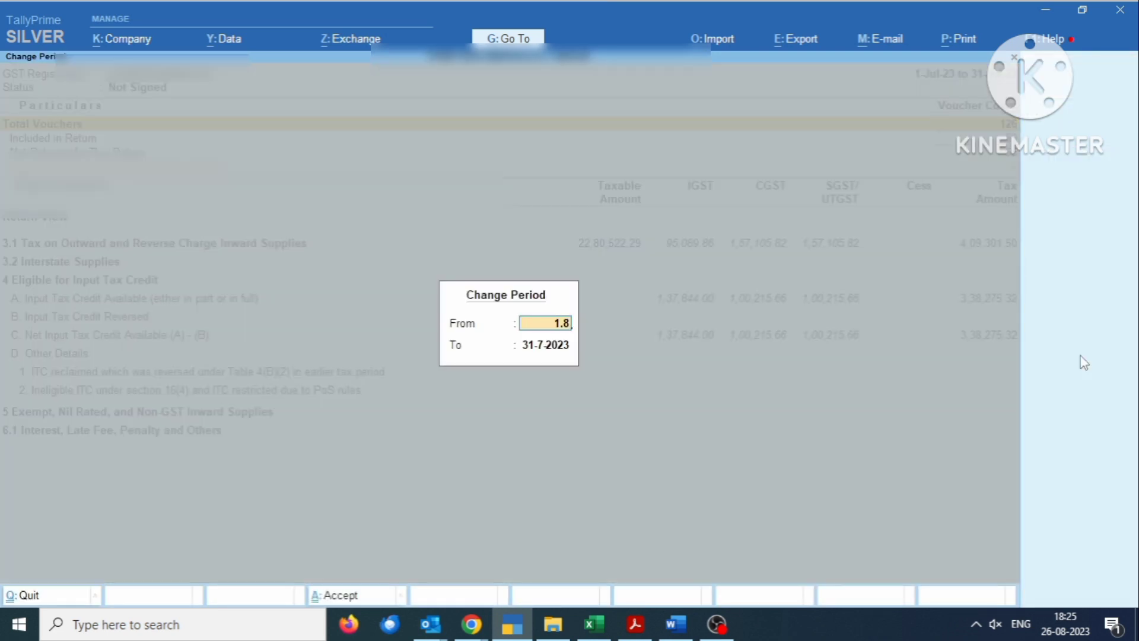
pyautogui.press('Return')
pyautogui.write('31.8.23')
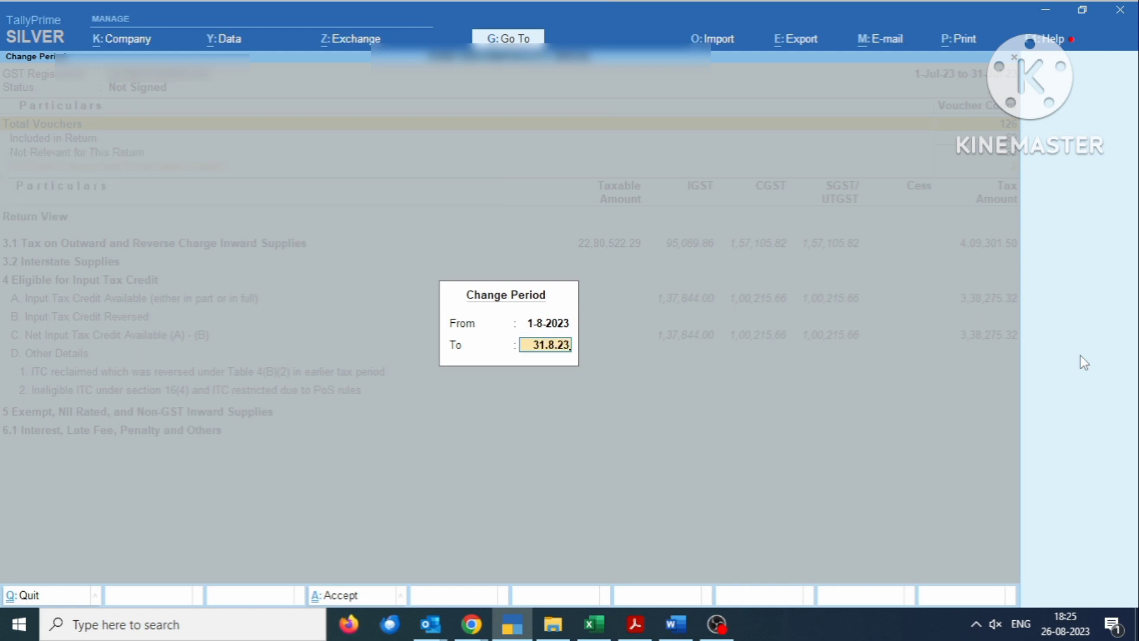
pyautogui.press('Return')
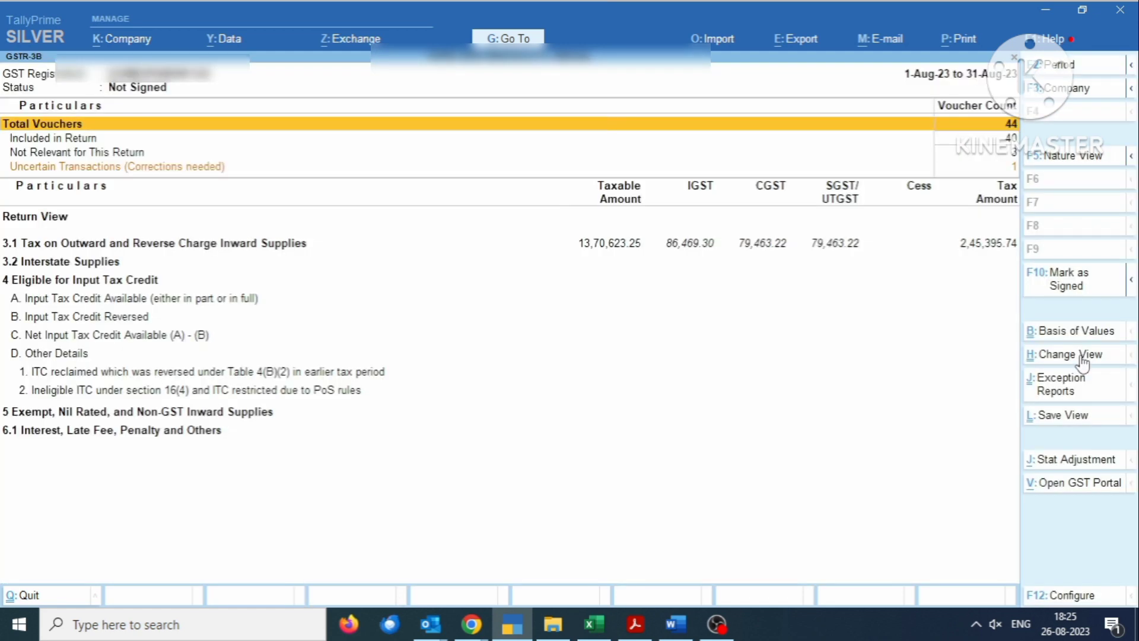
pyautogui.press('Down')
pyautogui.press('Down')
pyautogui.press('Down')
pyautogui.press('Down')
pyautogui.press('Down')
pyautogui.press('Down')
pyautogui.press('Up')
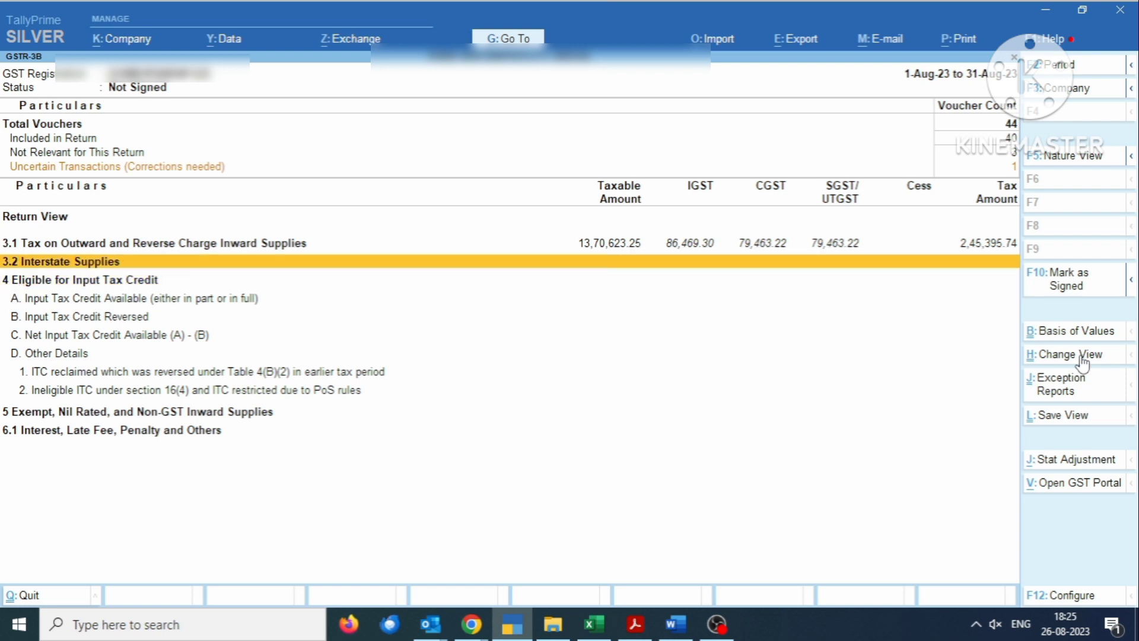
pyautogui.press('Down')
pyautogui.press('Down')
pyautogui.press('Down')
pyautogui.press('Down')
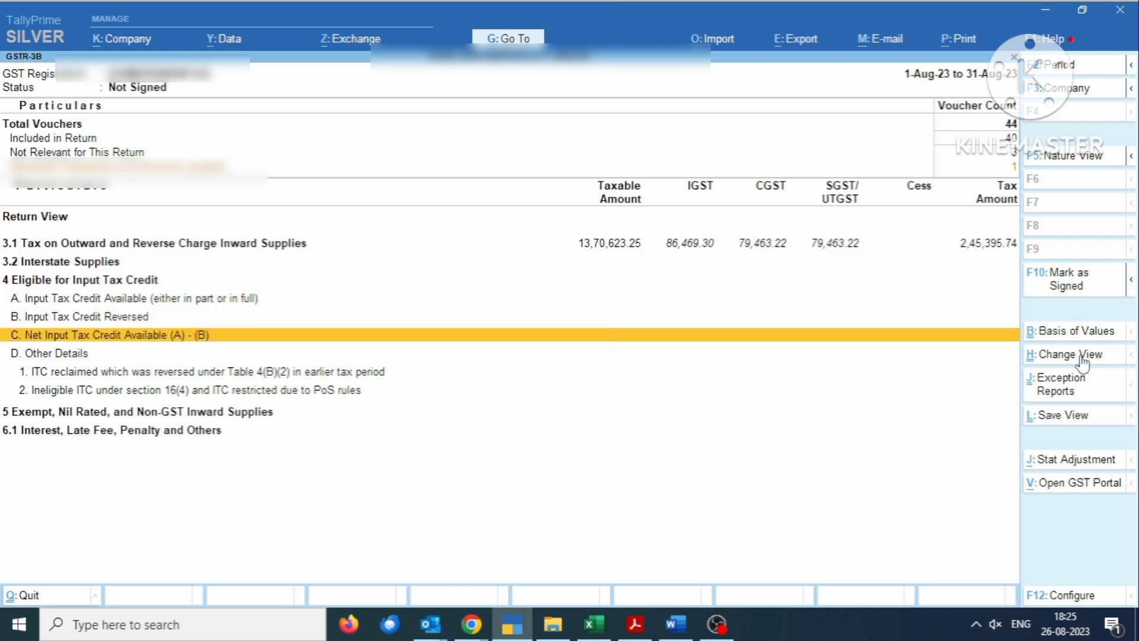
pyautogui.press('Escape')
pyautogui.press('Escape')
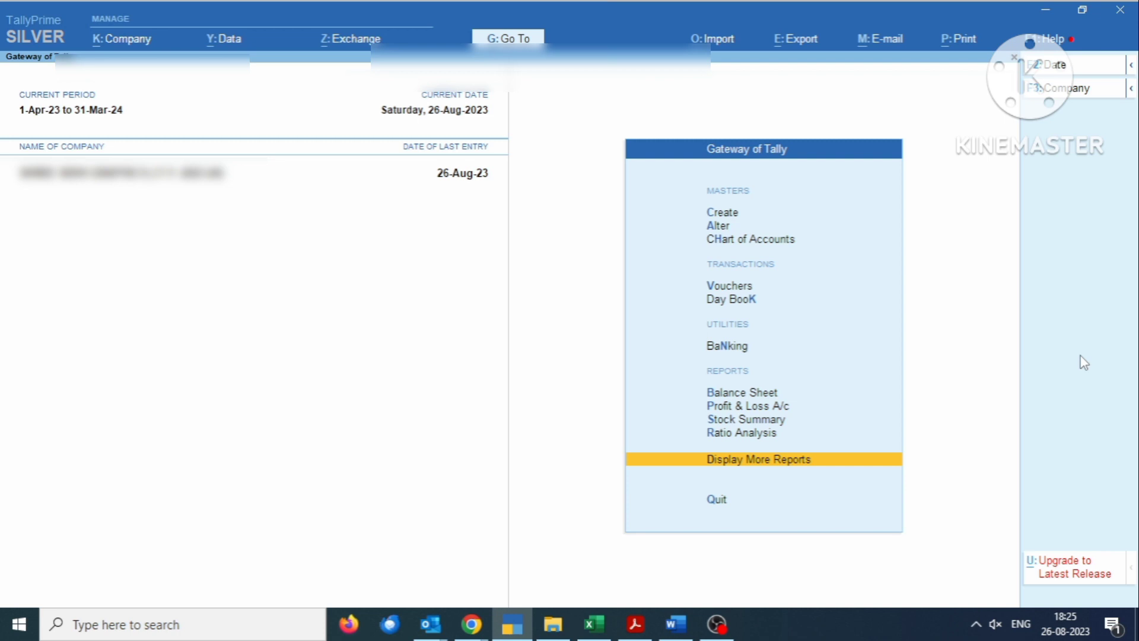
pyautogui.press('b')
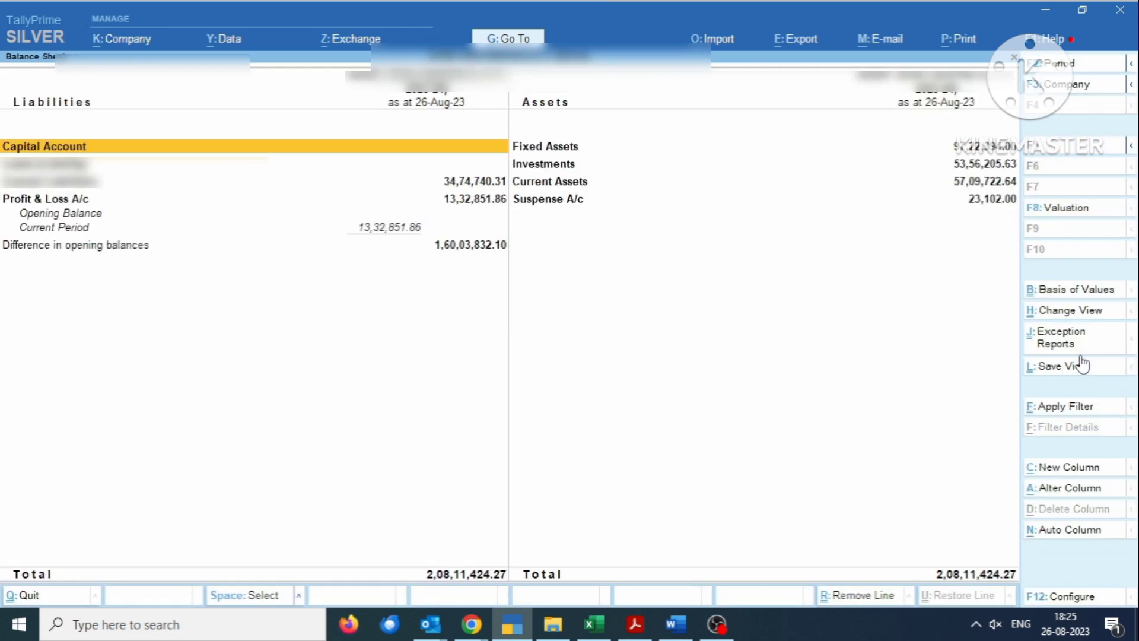
pyautogui.press('Right')
pyautogui.press('Down')
pyautogui.press('Down')
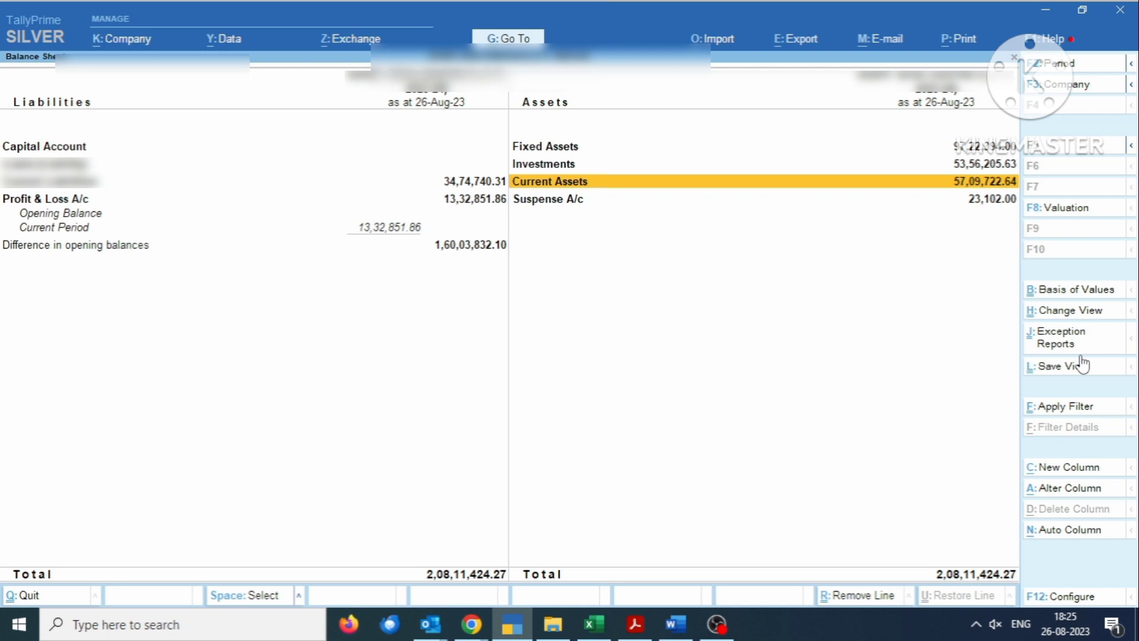
pyautogui.press('Up')
pyautogui.press('Up')
pyautogui.press('Return')
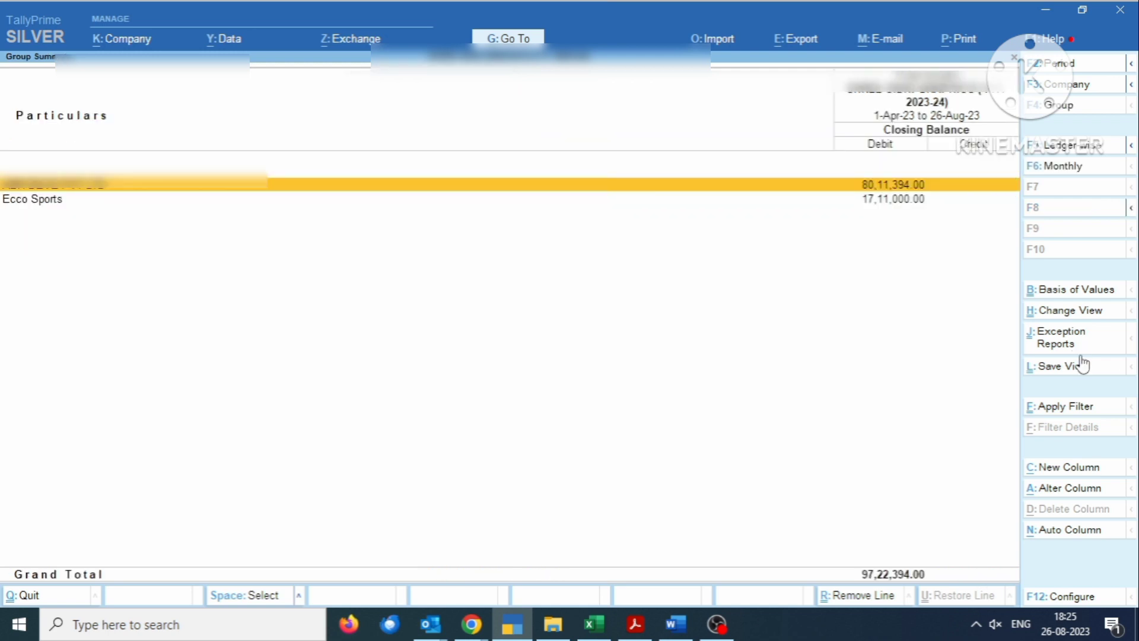
pyautogui.press('Down')
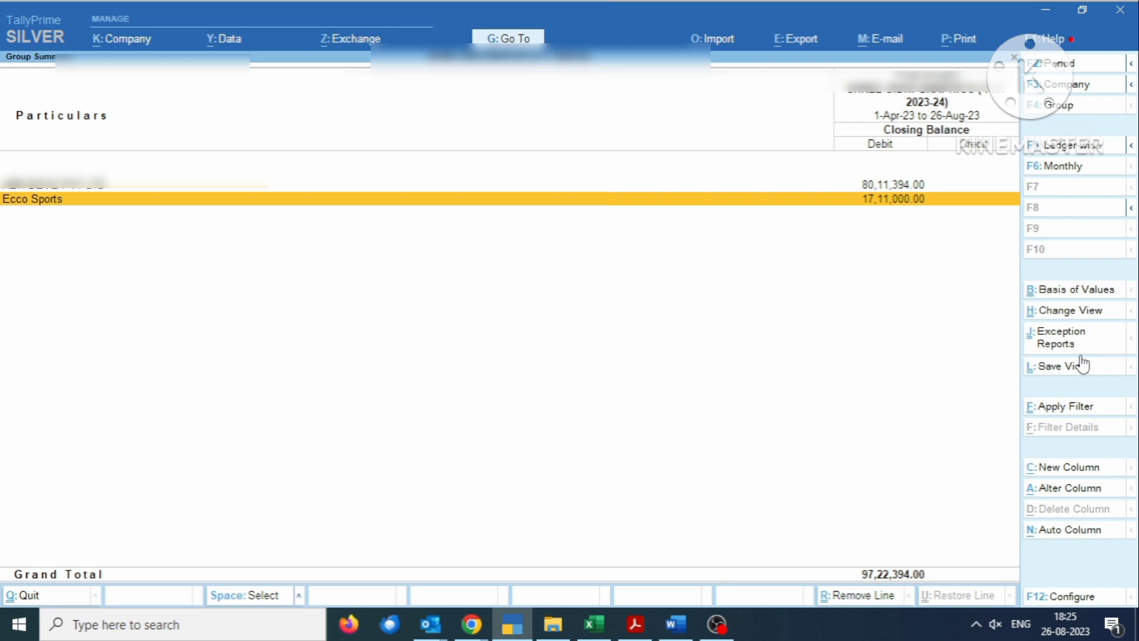
pyautogui.press('Return')
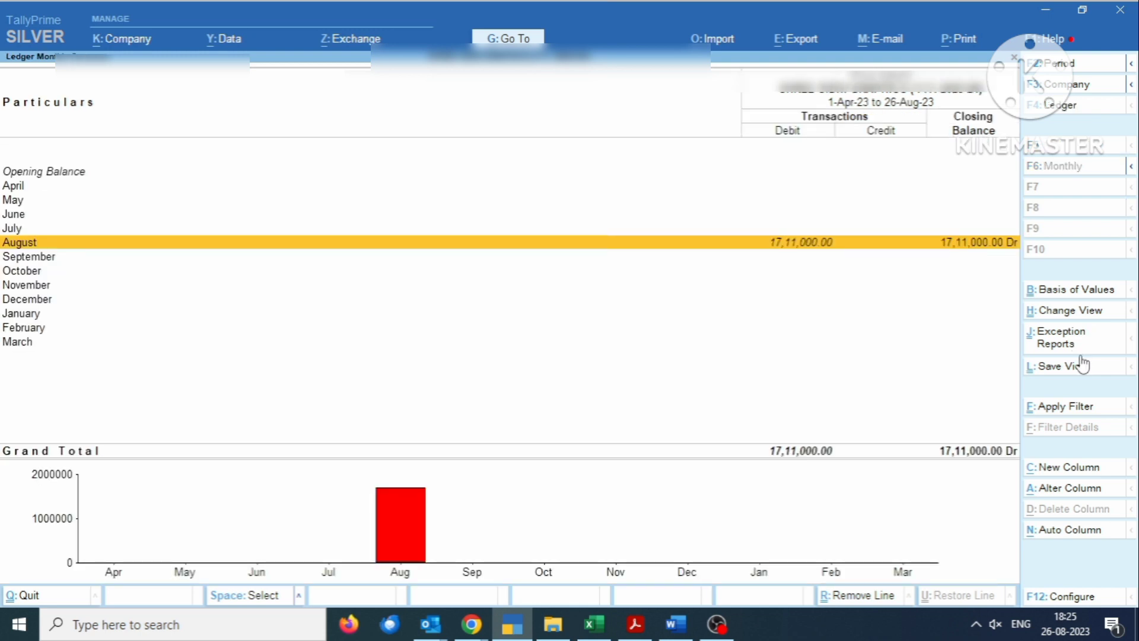
pyautogui.press('Return')
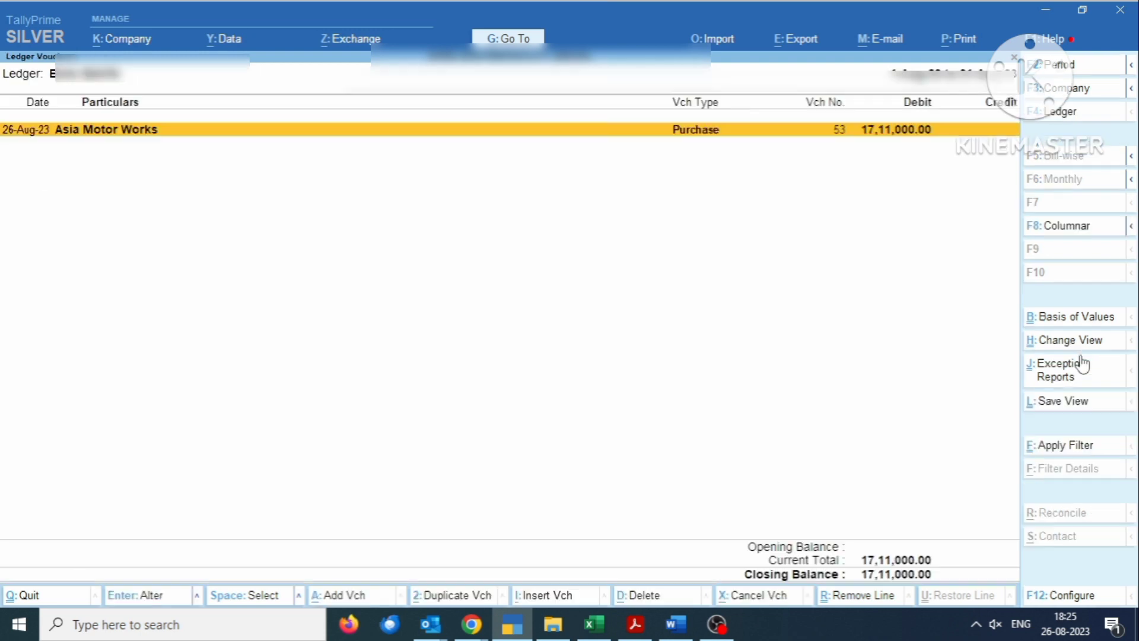
pyautogui.press('Escape')
pyautogui.press('Escape')
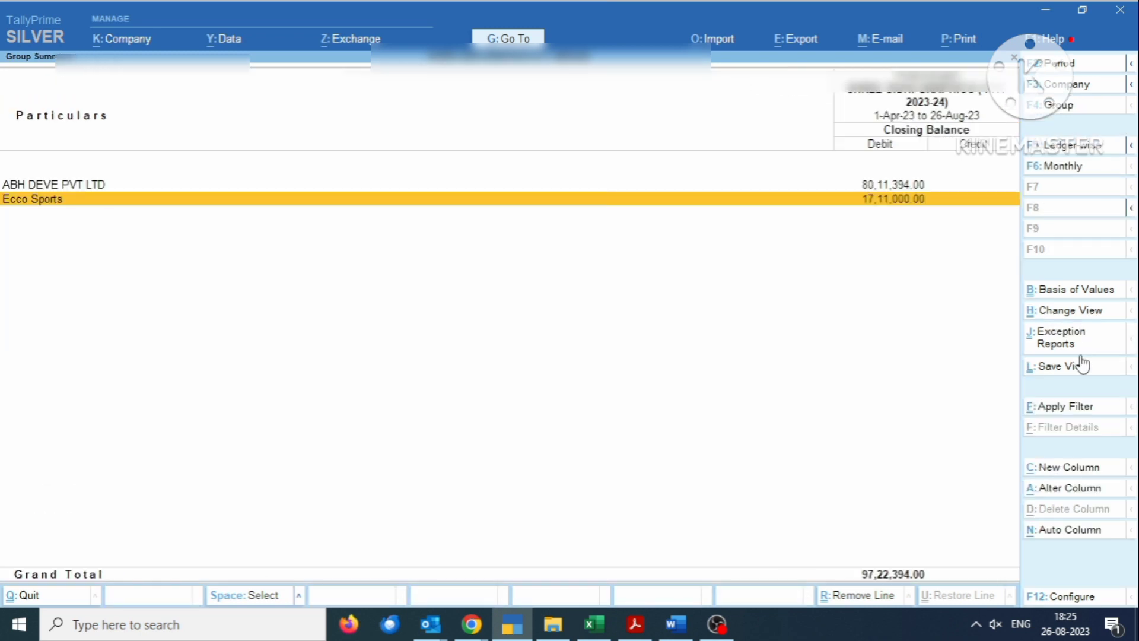
pyautogui.press('Up')
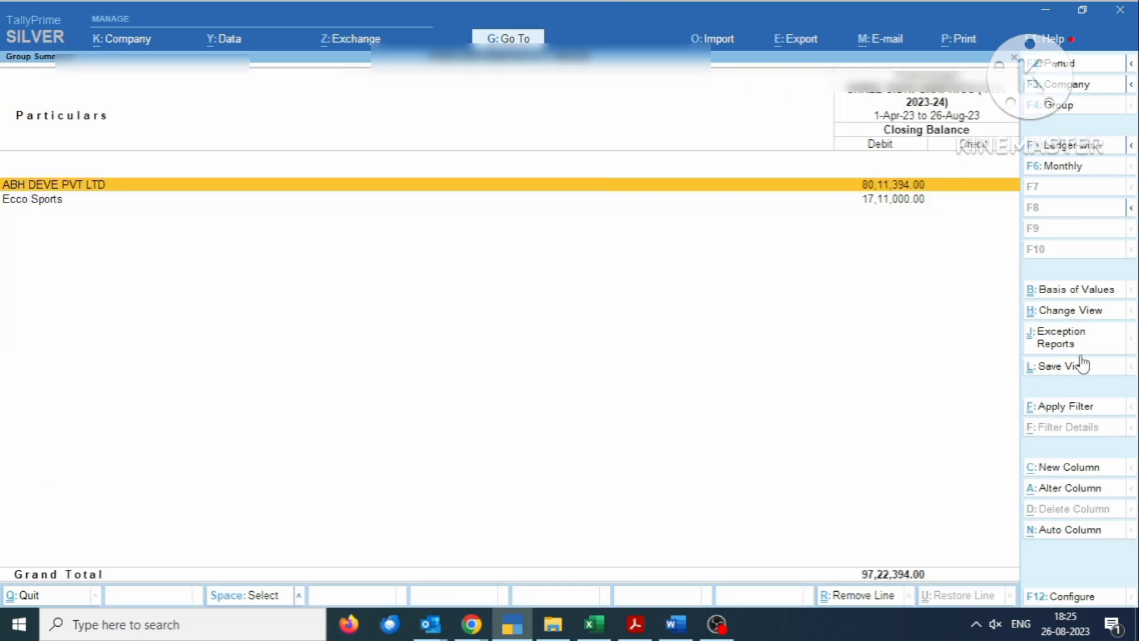
pyautogui.press('Down')
pyautogui.press('Up')
pyautogui.press('Down')
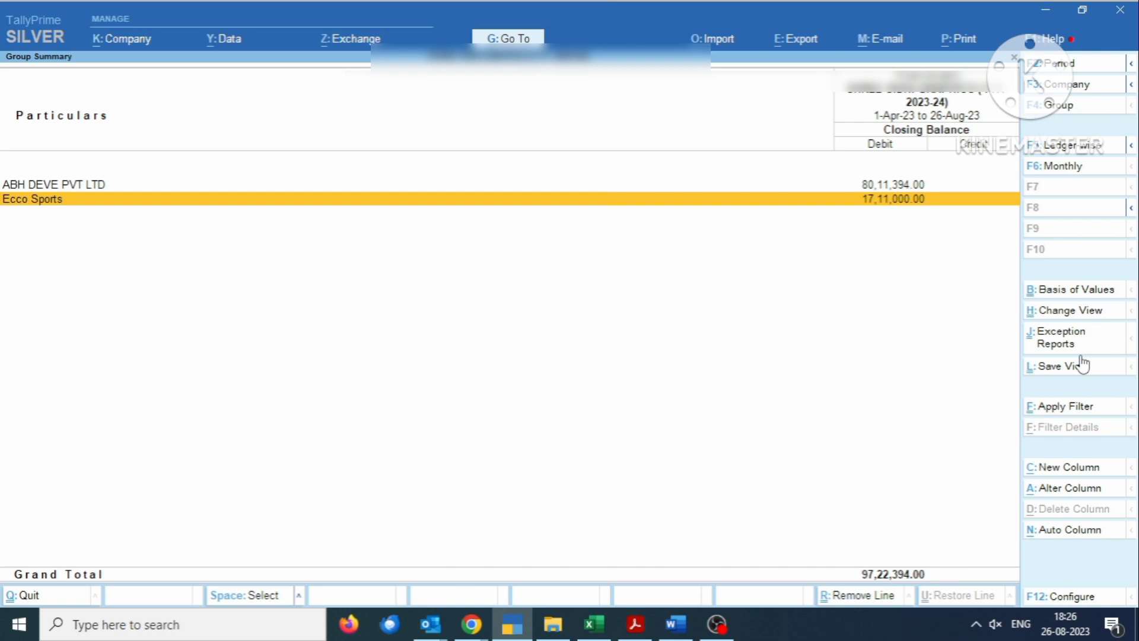
pyautogui.press('Escape')
pyautogui.press('Escape')
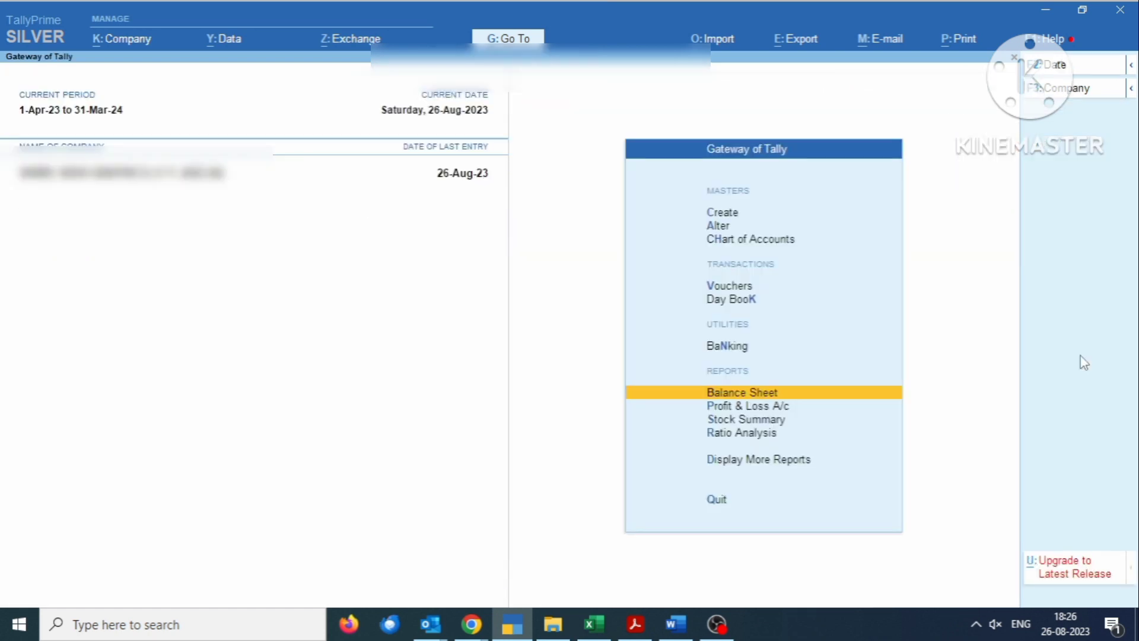